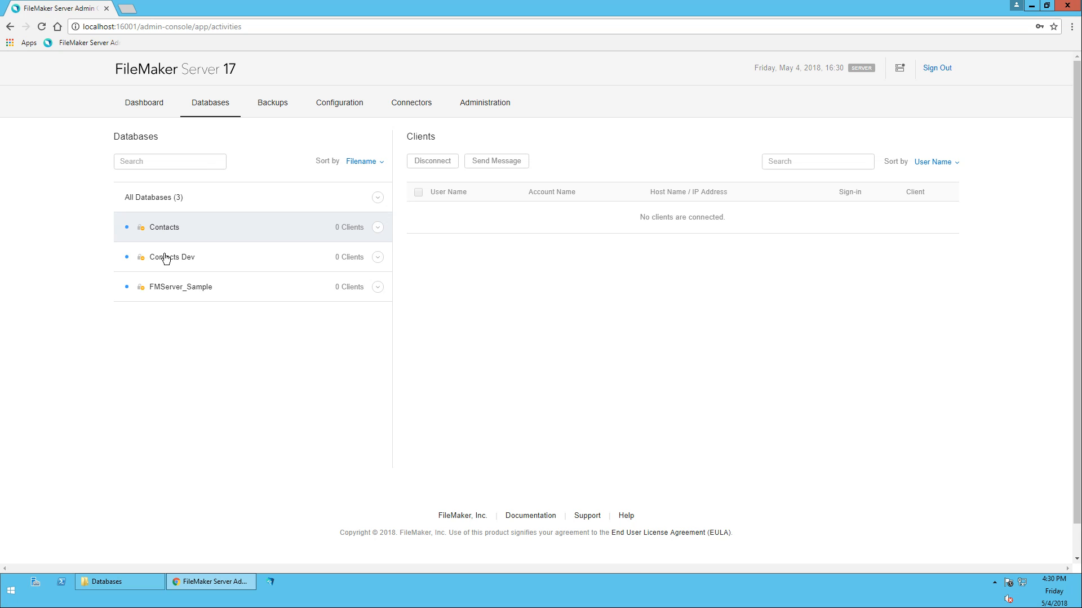
# Minimize the Admin Console window and launch the FileMaker Migration file from the desktop
pyautogui.click(1031, 7)
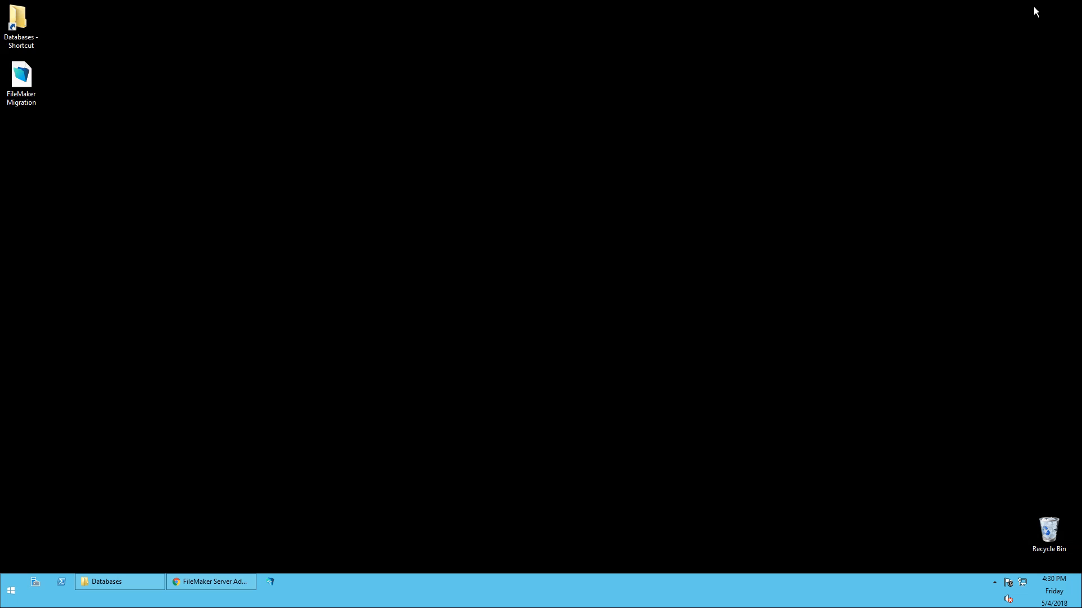
pyautogui.click(23, 76)
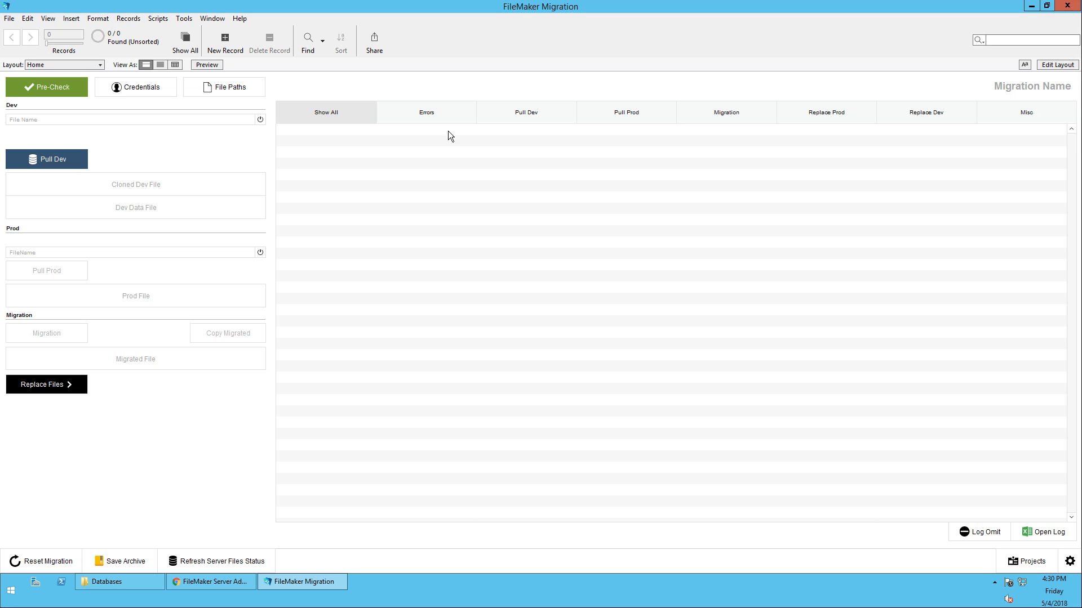
# Create a new migration record named 'Contacts Migration Test'
pyautogui.click(222, 40)
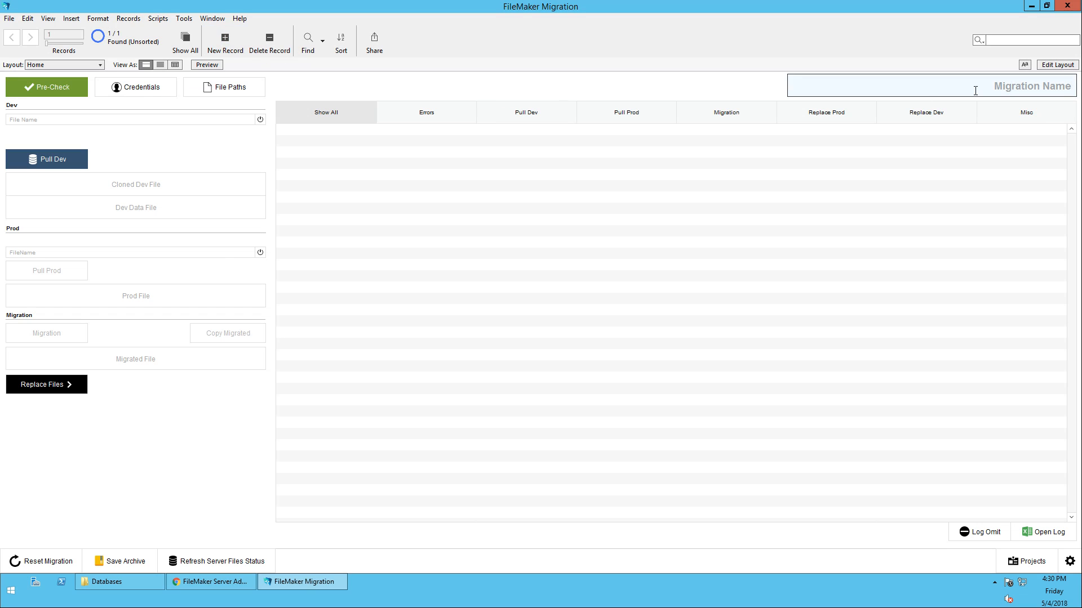
pyautogui.write('Contacts Migration Test')
pyautogui.click(400, 95)
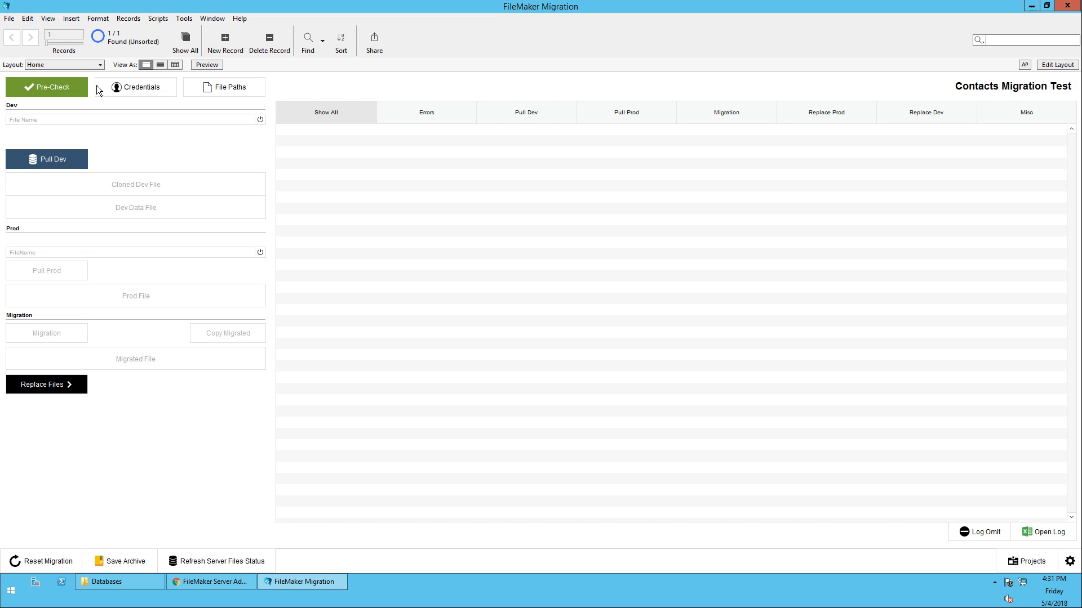
# Enter the admin account and password for both the Admin Console and the database files
pyautogui.click(145, 90)
pyautogui.click(68, 127)
pyautogui.write('admin')
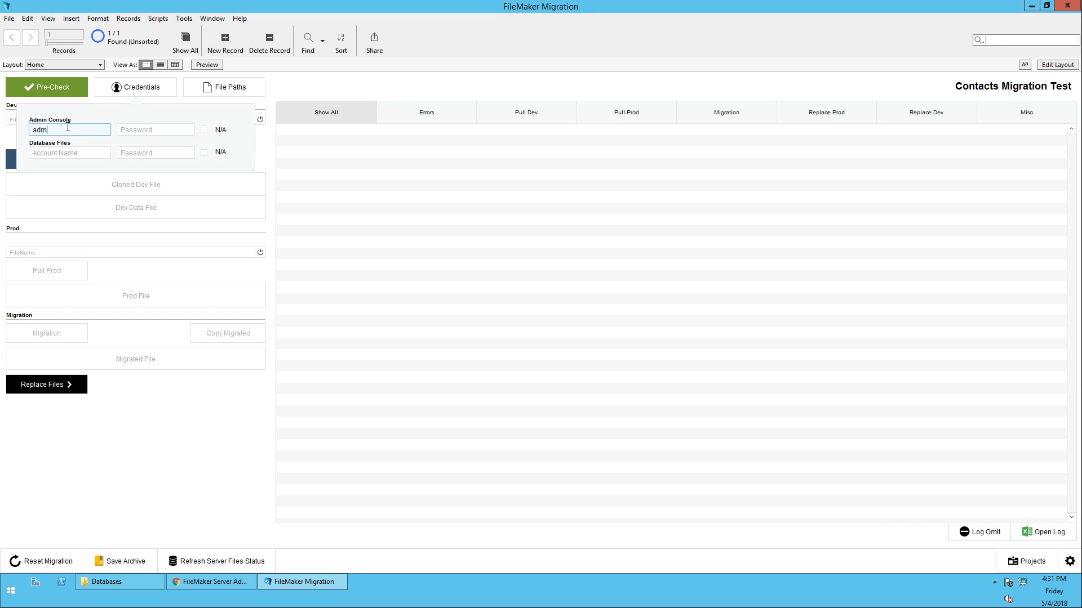
pyautogui.press('Tab')
pyautogui.write('********')
pyautogui.press('Tab')
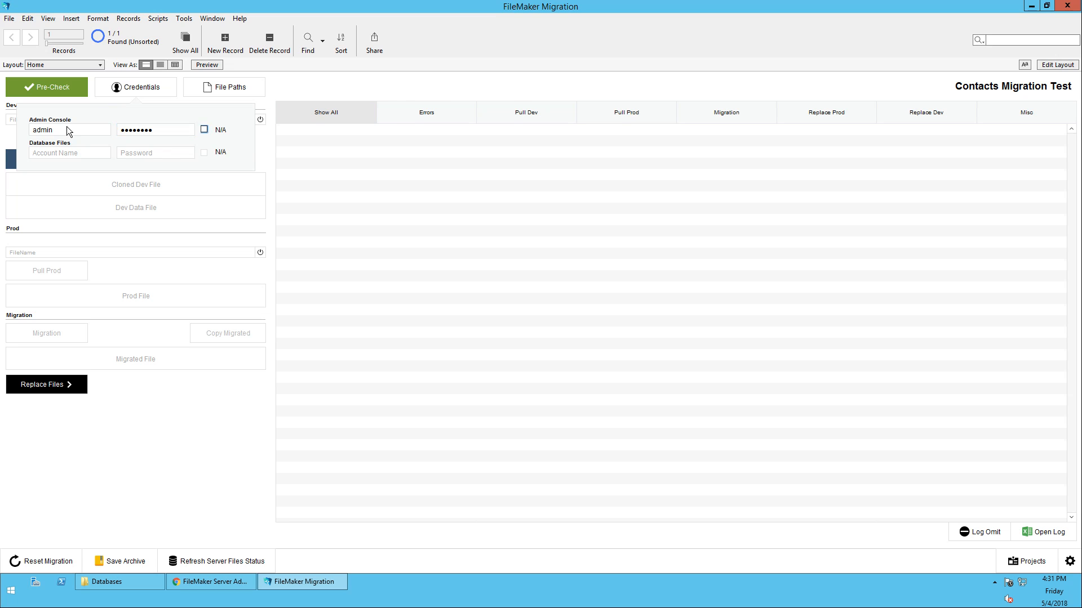
pyautogui.press('Tab')
pyautogui.write('admin')
pyautogui.press('Tab')
pyautogui.write('***')
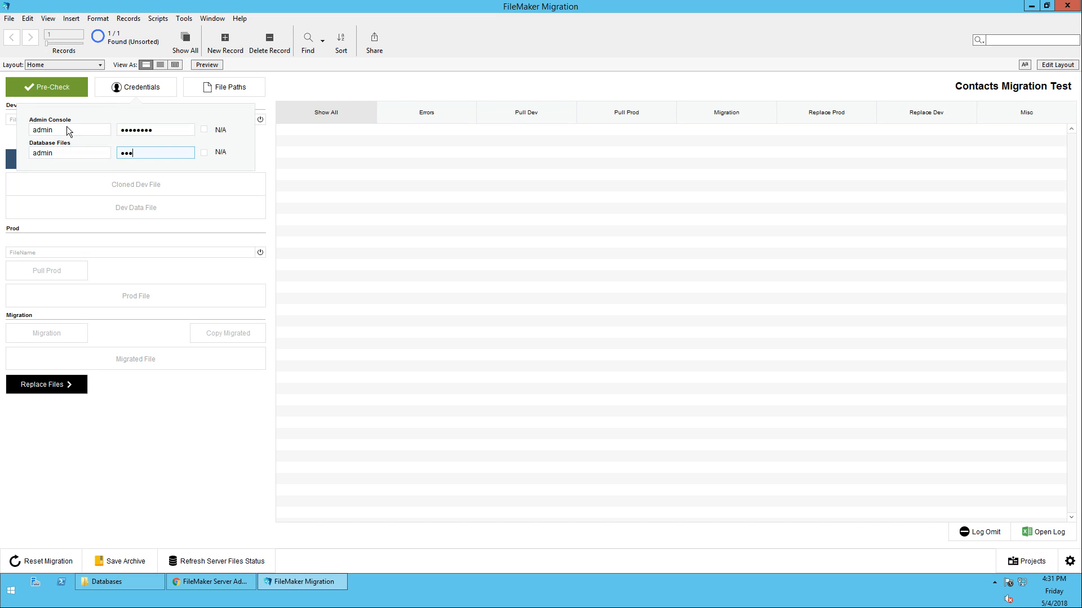
pyautogui.write('**')
pyautogui.click(224, 88)
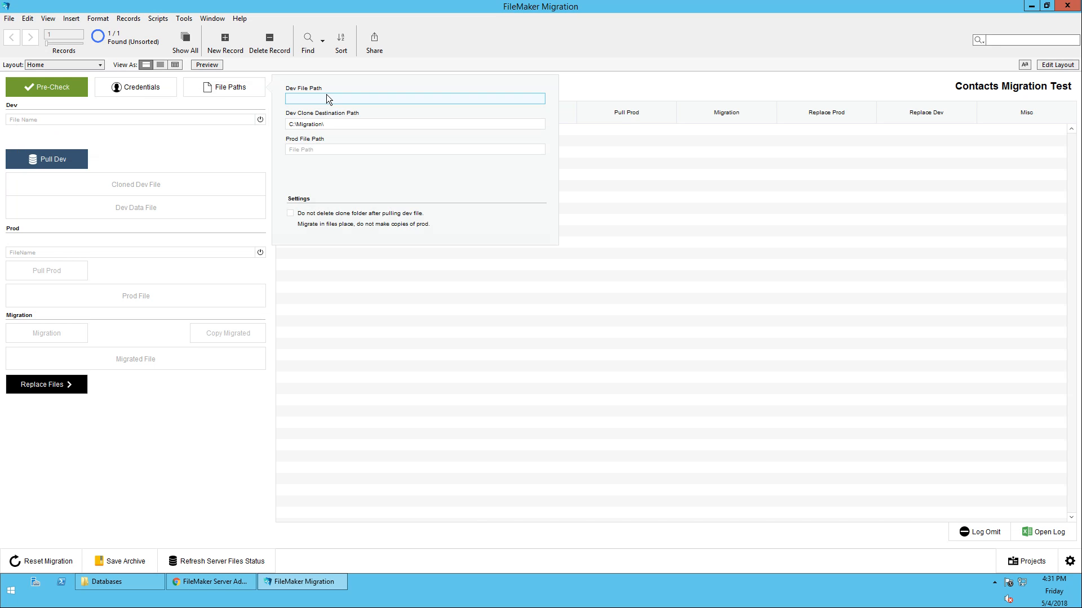
# Copy the Contacts Dev.fmp12 path from the Databases folder into the Dev File Path
pyautogui.click(117, 582)
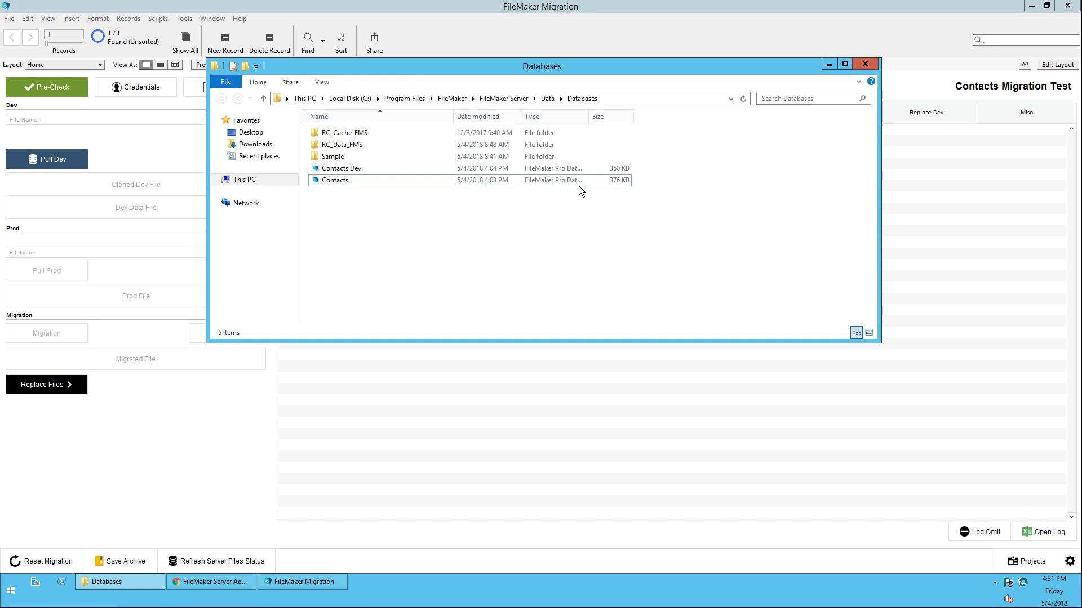
pyautogui.moveTo(417, 74); pyautogui.dragTo(676, 112)
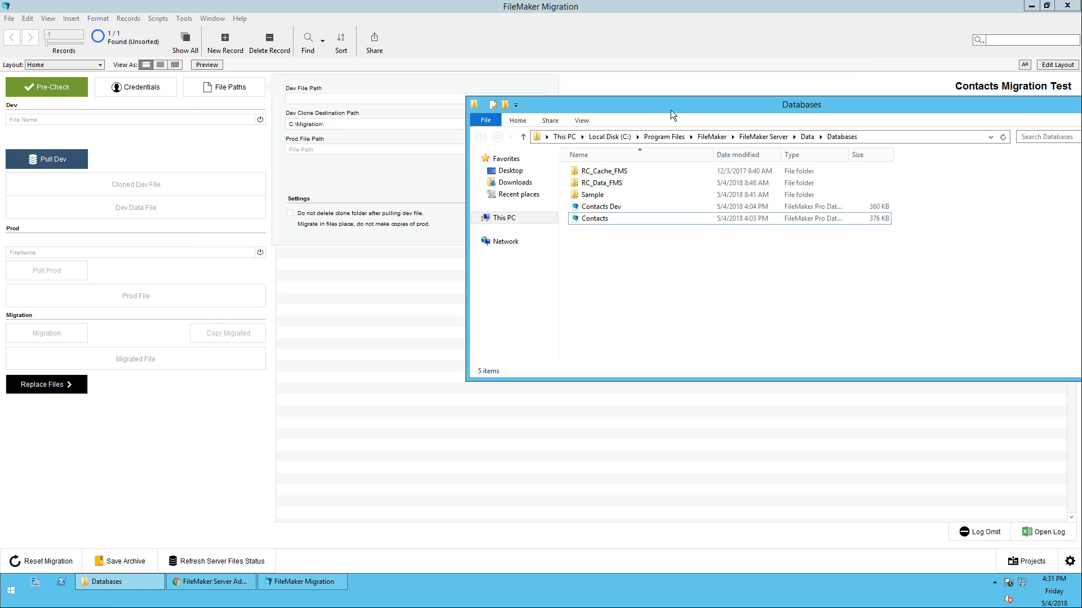
pyautogui.click(600, 206)
pyautogui.rightClick(600, 206)
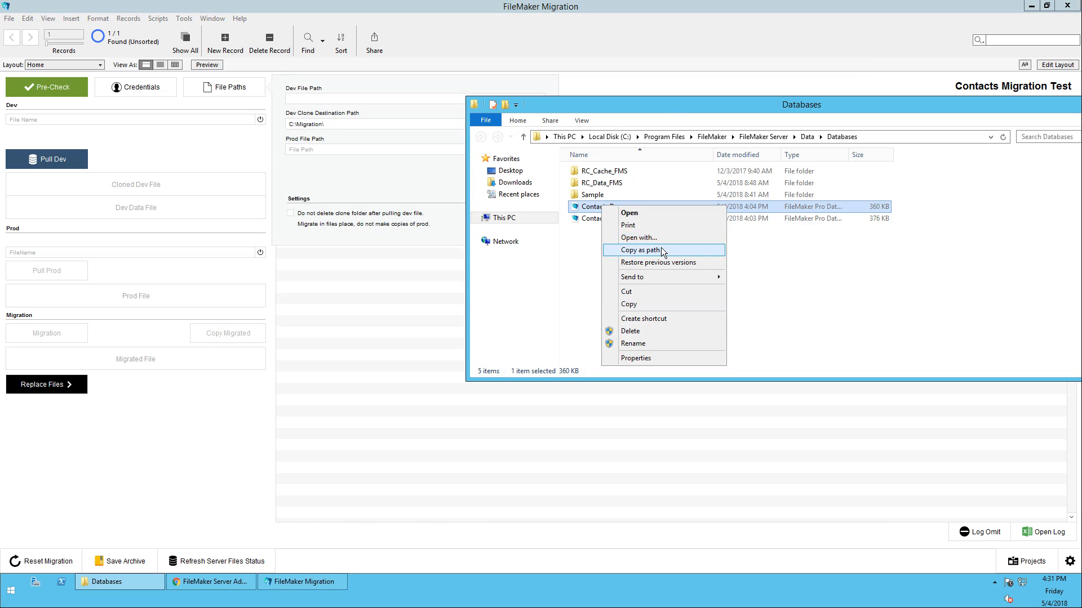
pyautogui.click(631, 252)
pyautogui.click(313, 99)
pyautogui.hotkey('ctrl', 'v')
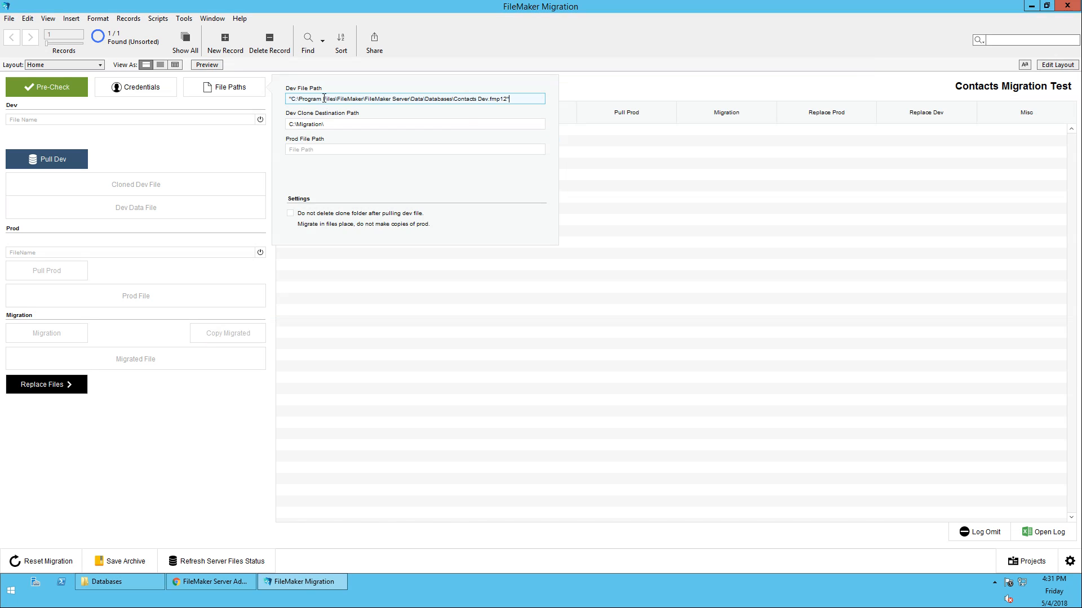
# Copy the Contacts.fmp12 path into the Prod File Path and accept it
pyautogui.hotkey('alt', 'Tab')
pyautogui.click(593, 218)
pyautogui.rightClick(593, 218)
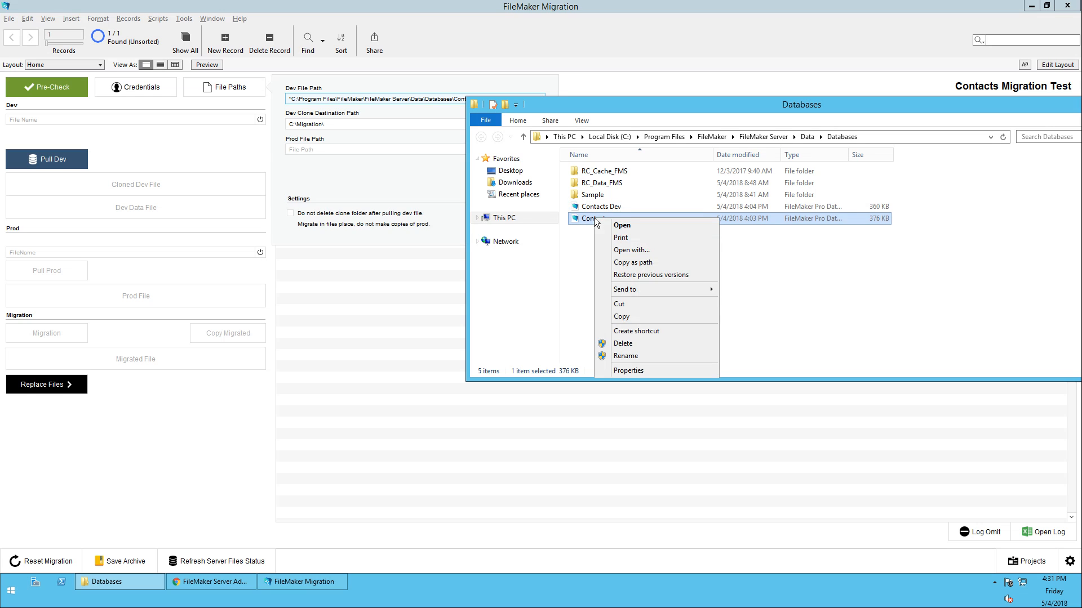
pyautogui.click(650, 259)
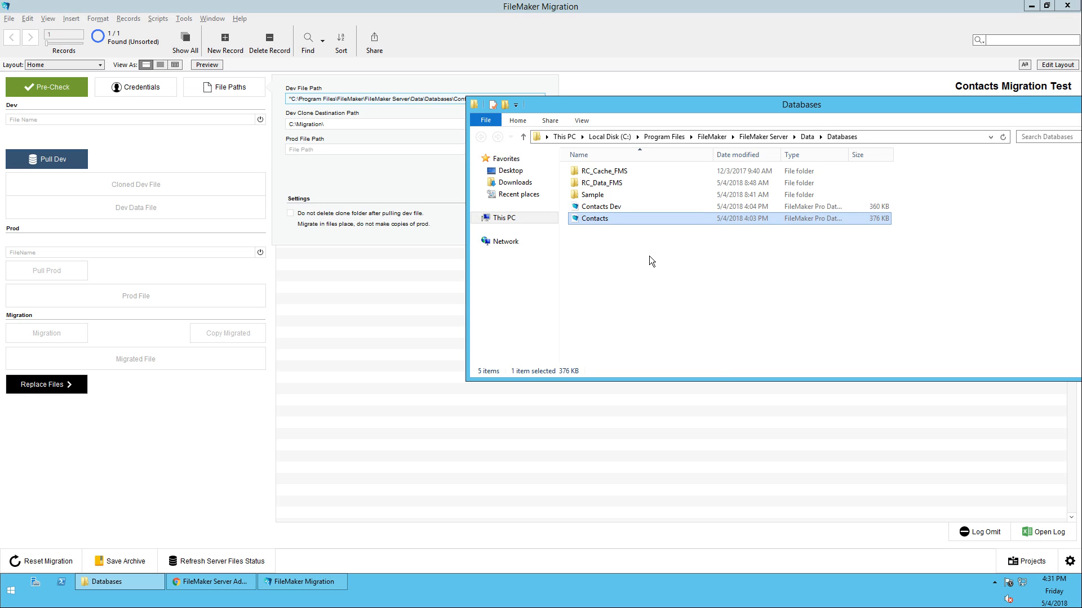
pyautogui.rightClick(595, 219)
pyautogui.click(584, 245)
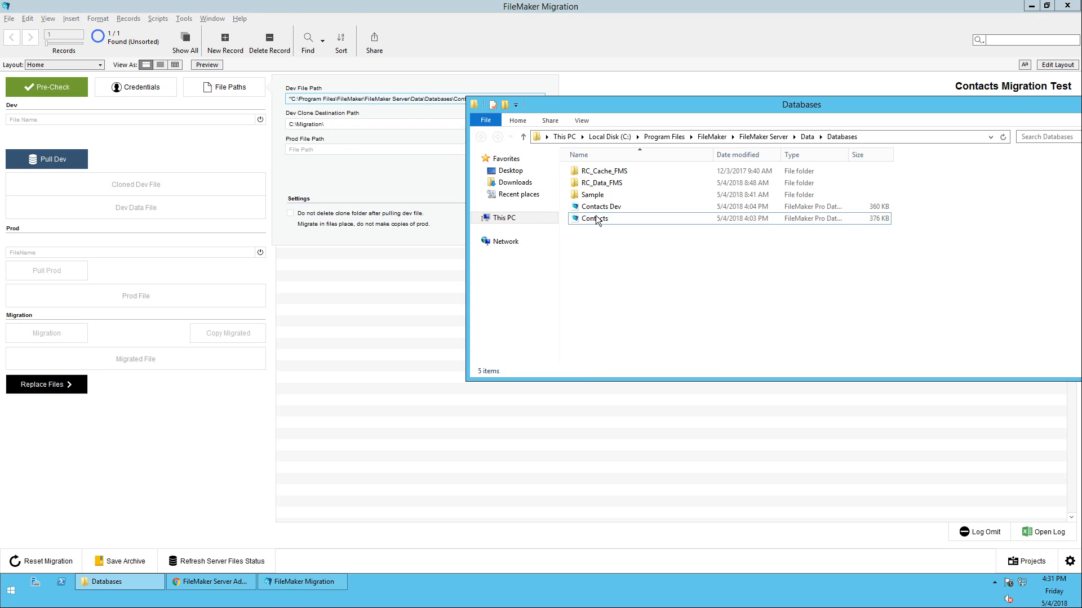
pyautogui.rightClick(597, 221)
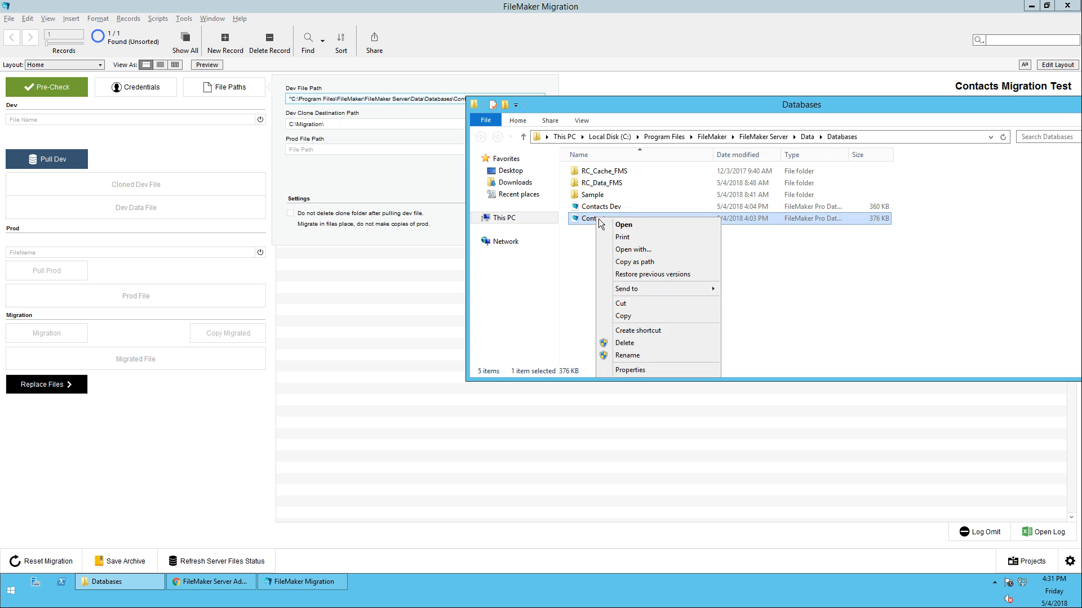
pyautogui.click(635, 262)
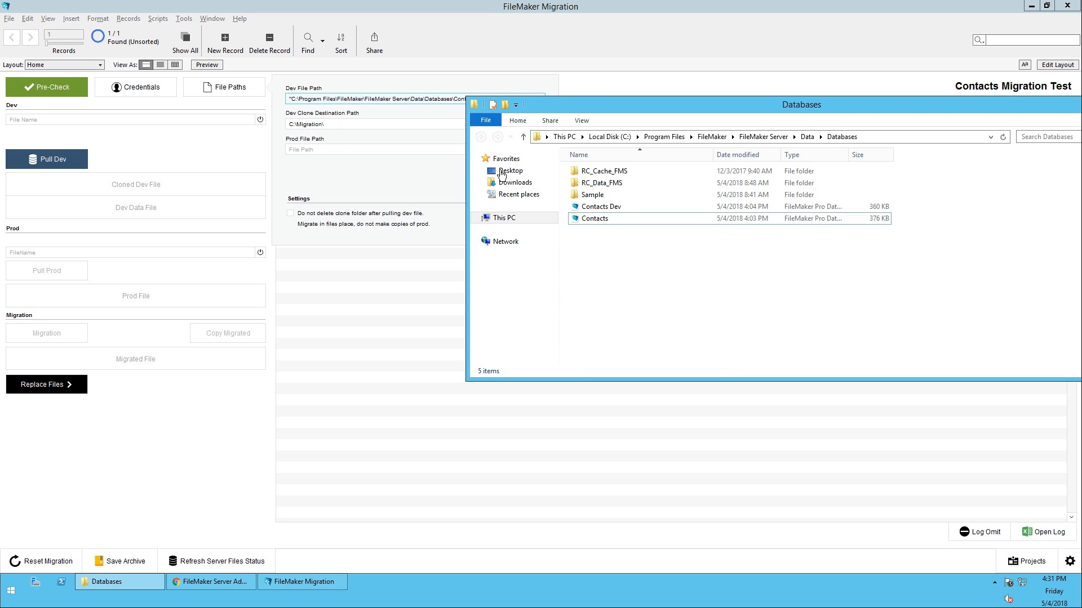
pyautogui.click(340, 149)
pyautogui.hotkey('ctrl', 'v')
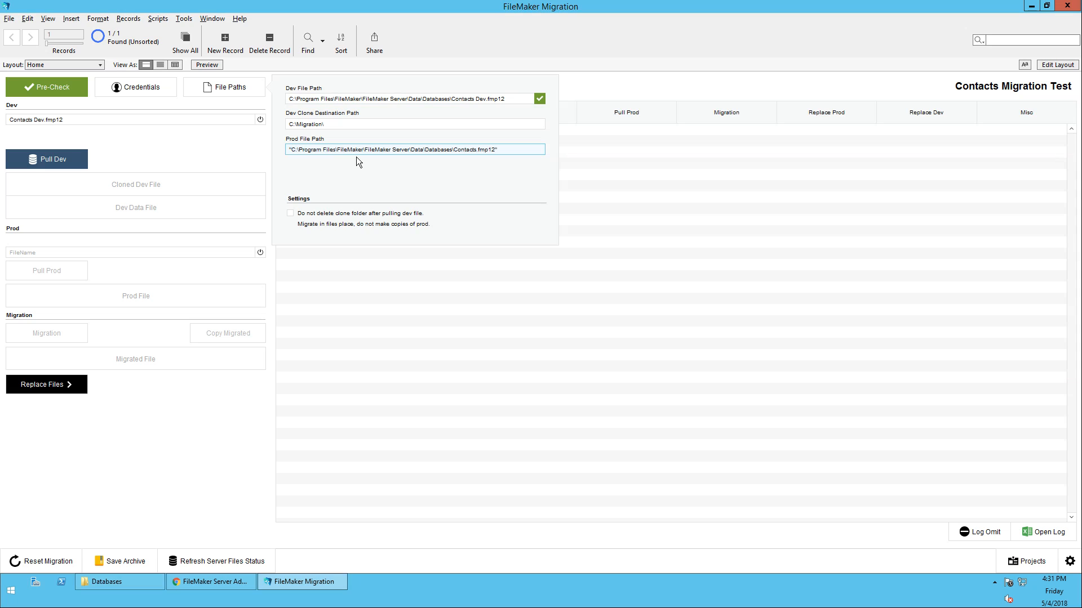
pyautogui.click(358, 161)
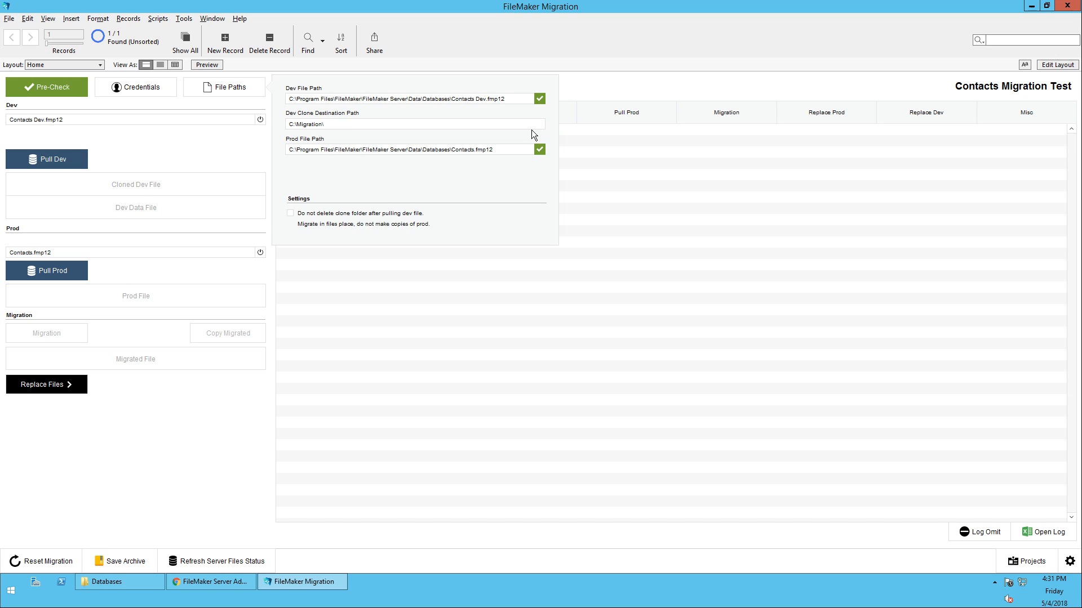
pyautogui.click(610, 81)
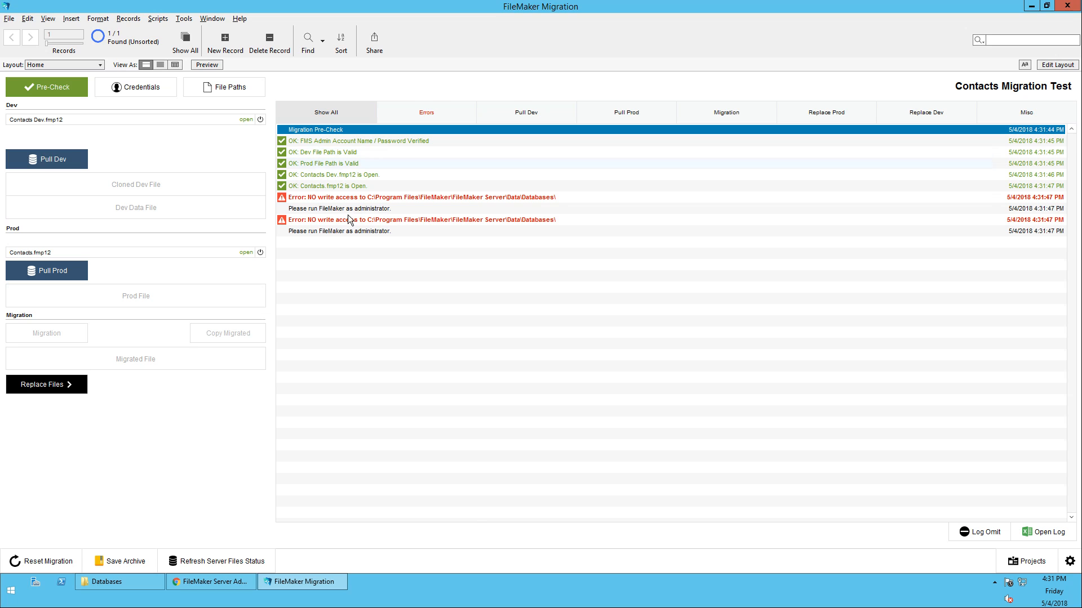
# Review the NO write access errors in the pre-check log, then close FileMaker Migration
pyautogui.click(329, 198)
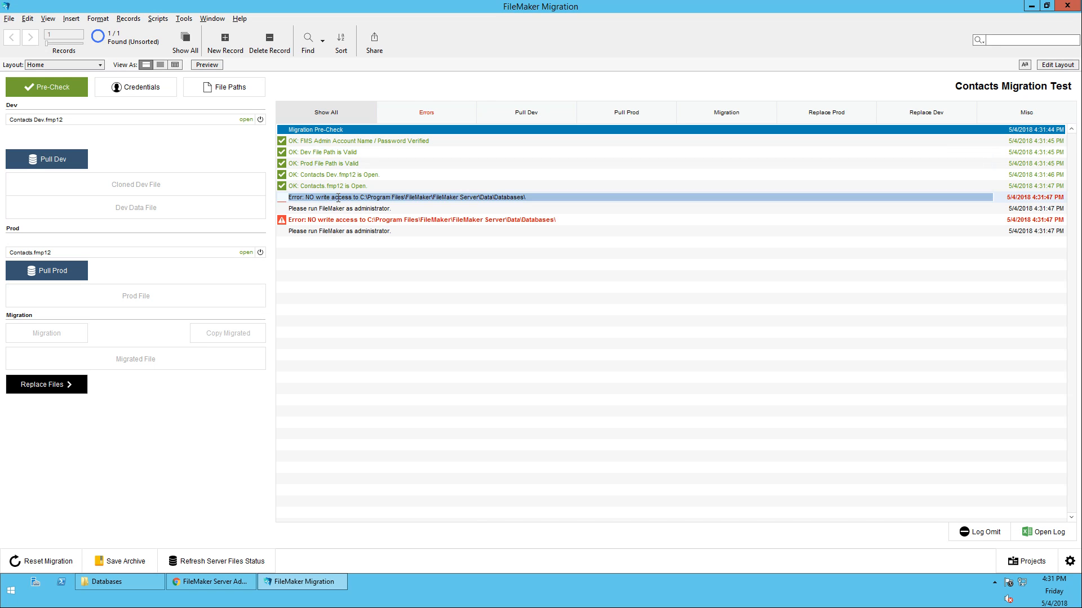
pyautogui.click(504, 242)
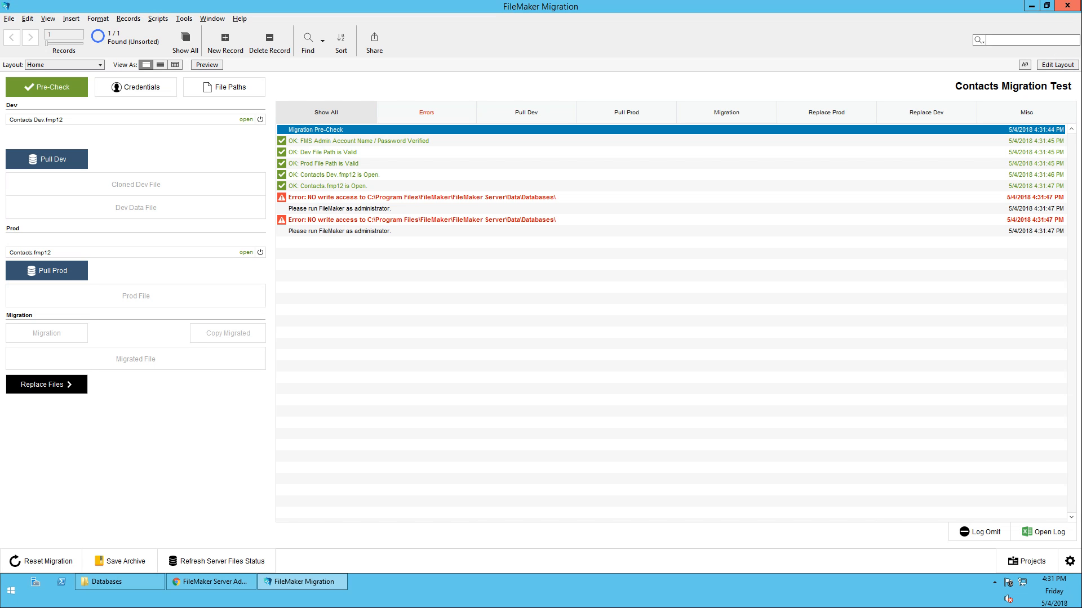
pyautogui.click(1068, 5)
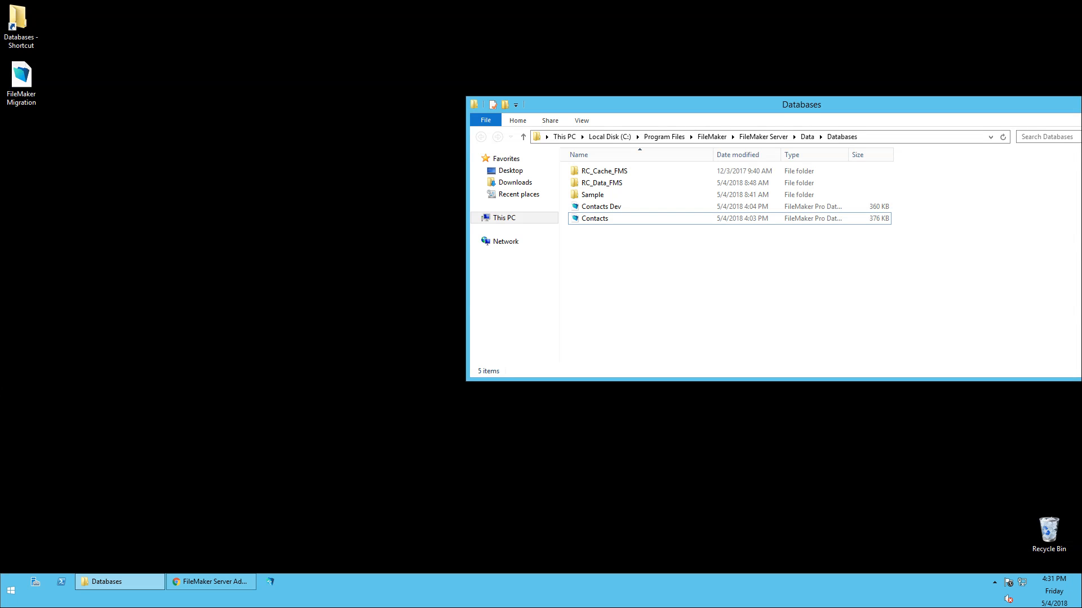
# Relaunch FileMaker Pro Advanced as administrator and open the FileMaker Migration solution
pyautogui.click(10, 591)
pyautogui.write('film')
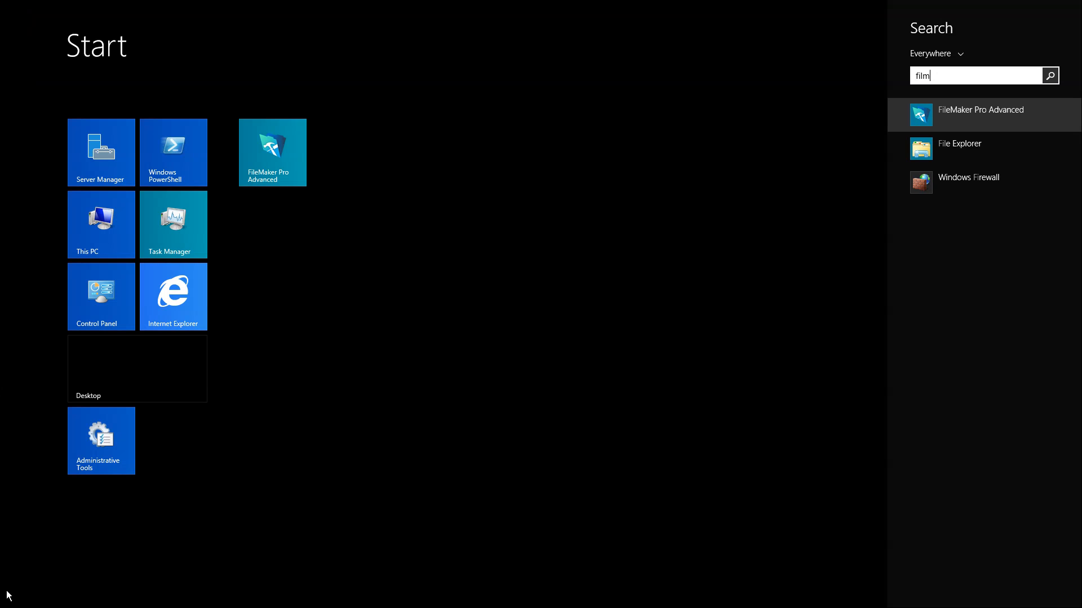
pyautogui.press('Return')
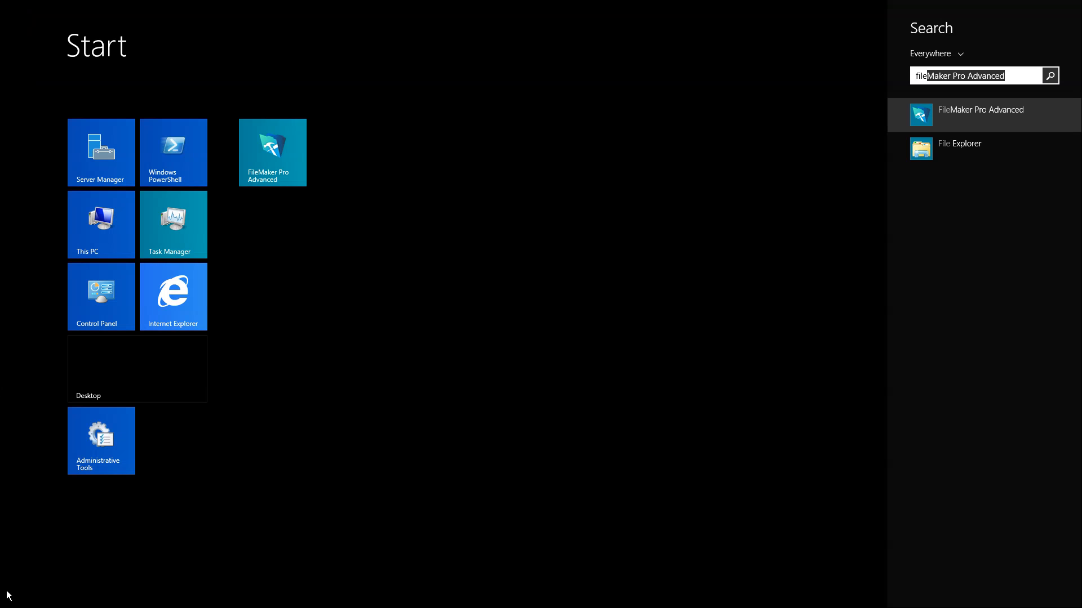
pyautogui.rightClick(963, 108)
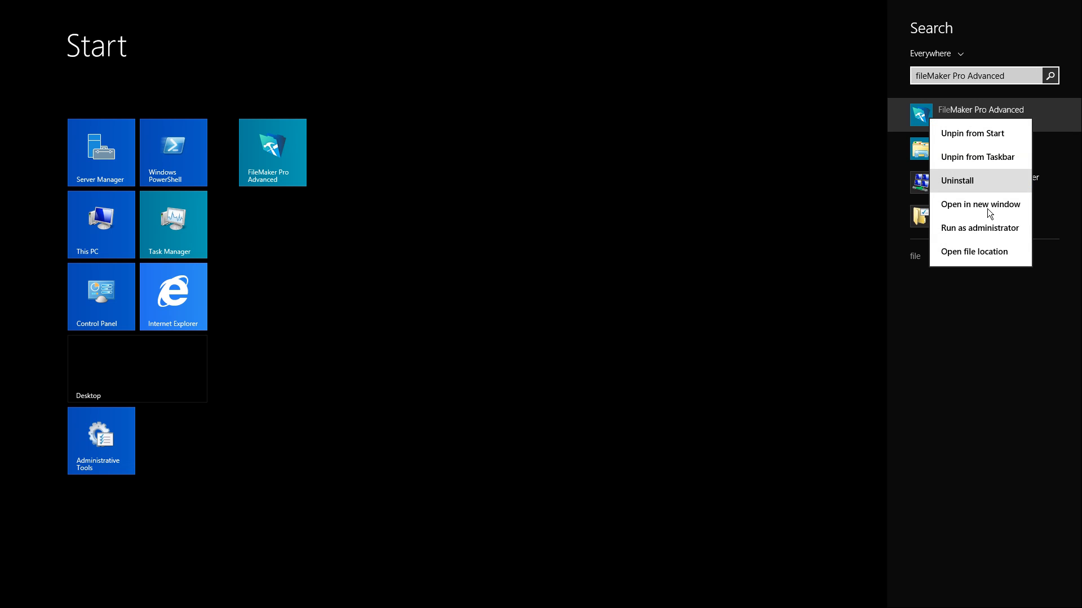
pyautogui.click(984, 228)
pyautogui.click(591, 322)
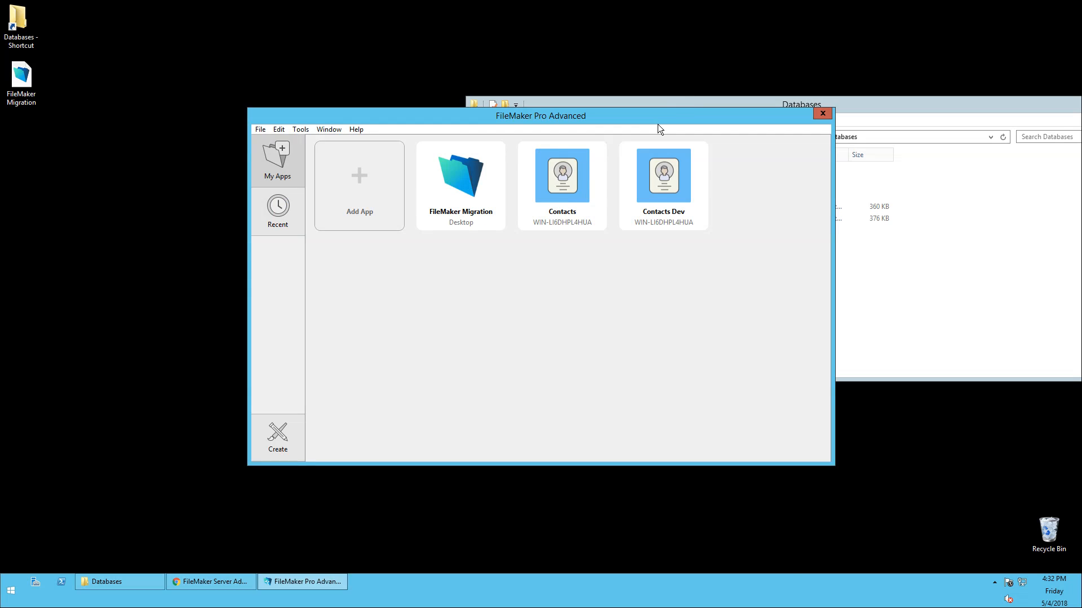
pyautogui.moveTo(657, 124); pyautogui.dragTo(531, 95)
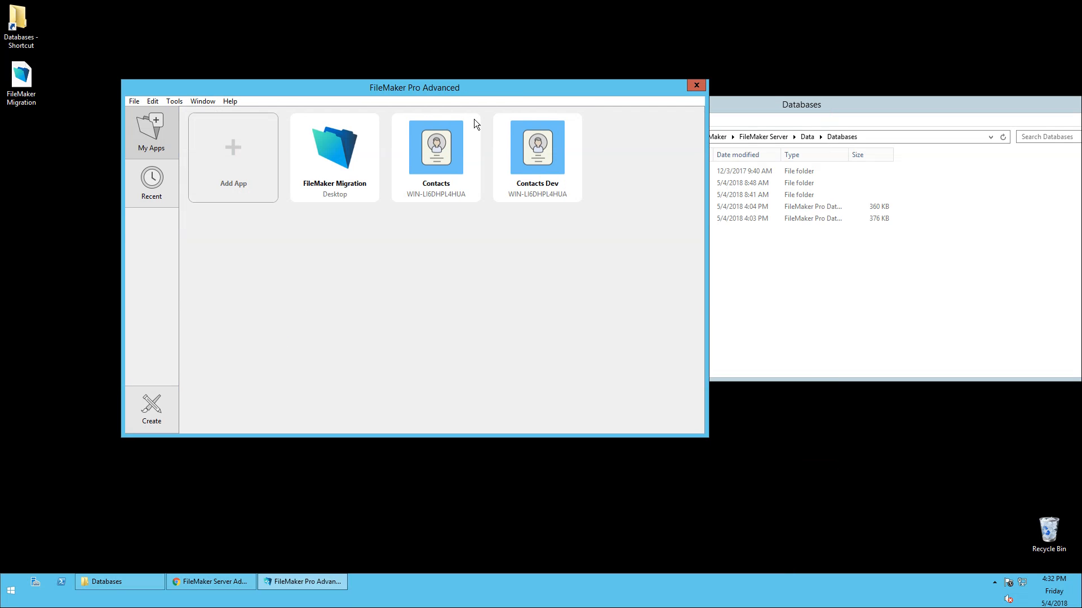
pyautogui.click(331, 141)
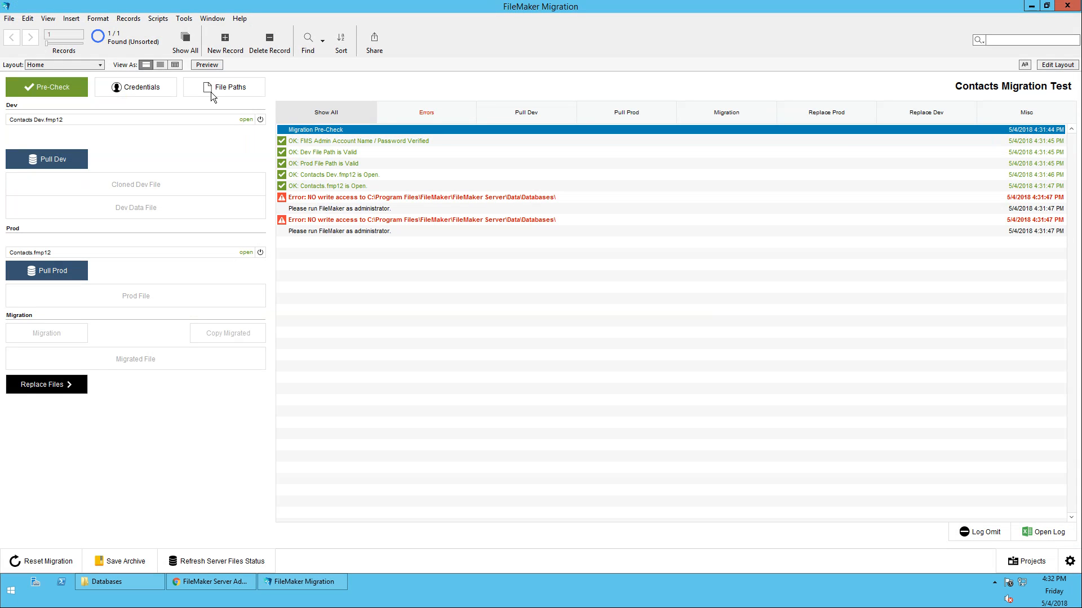
# Reset the migration, review the credentials and file paths, and rerun the pre-check
pyautogui.click(35, 561)
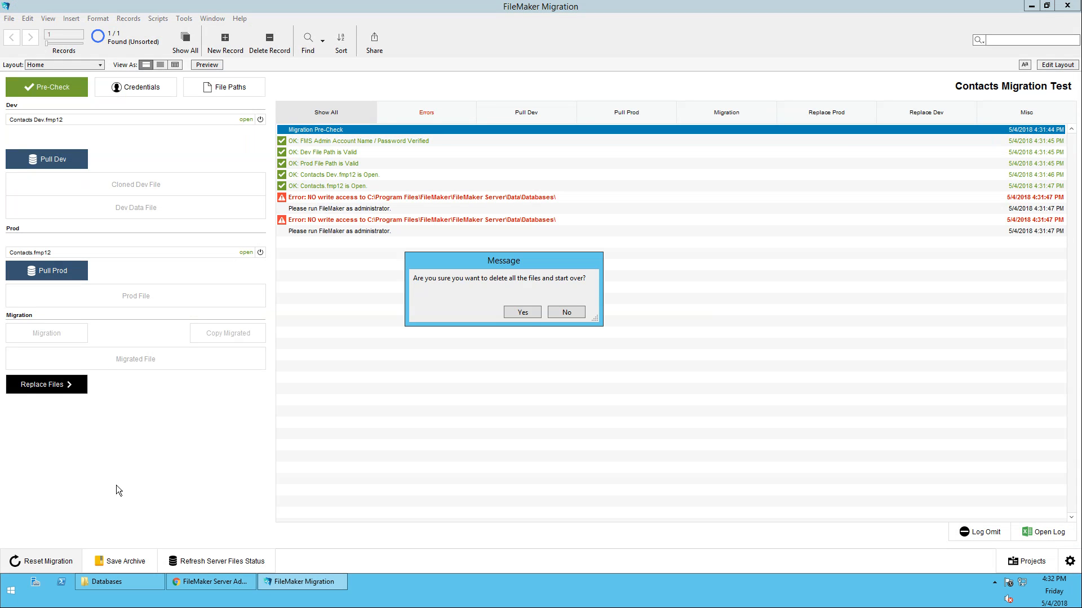
pyautogui.click(523, 314)
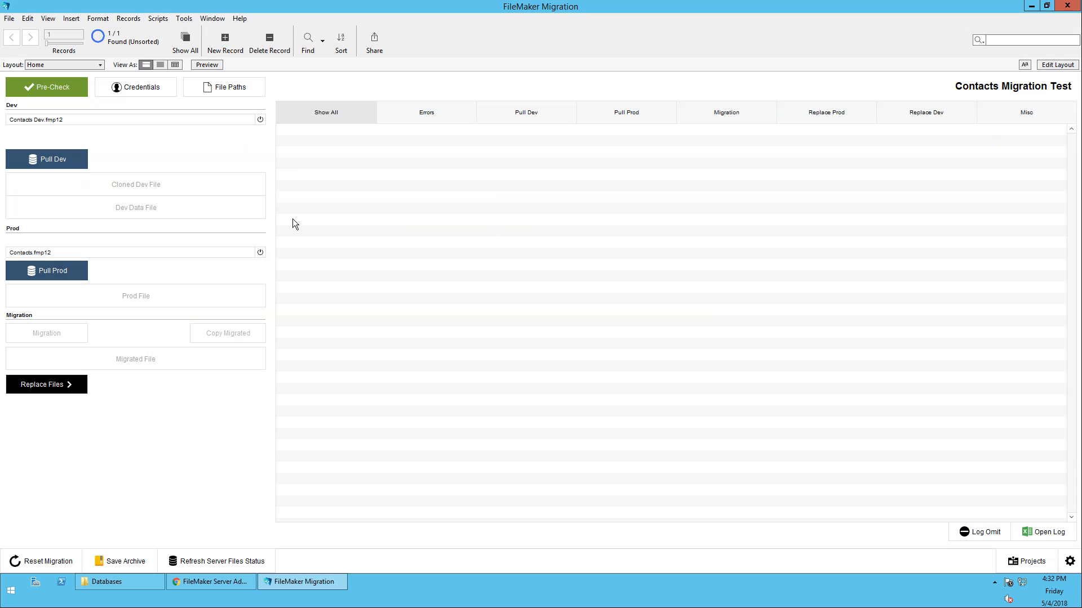
pyautogui.click(137, 94)
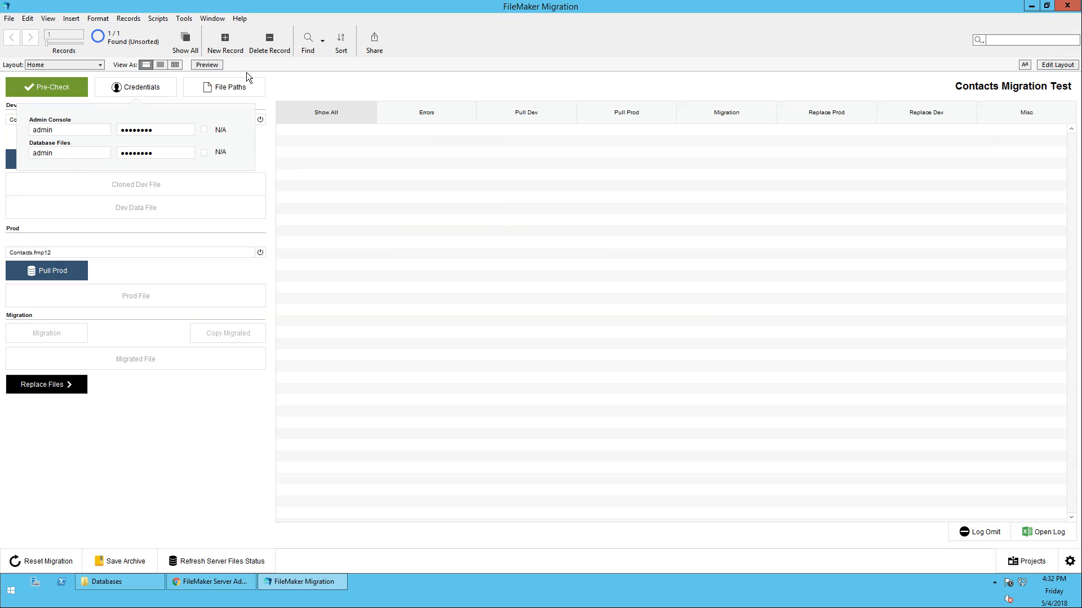
pyautogui.click(251, 91)
pyautogui.click(593, 83)
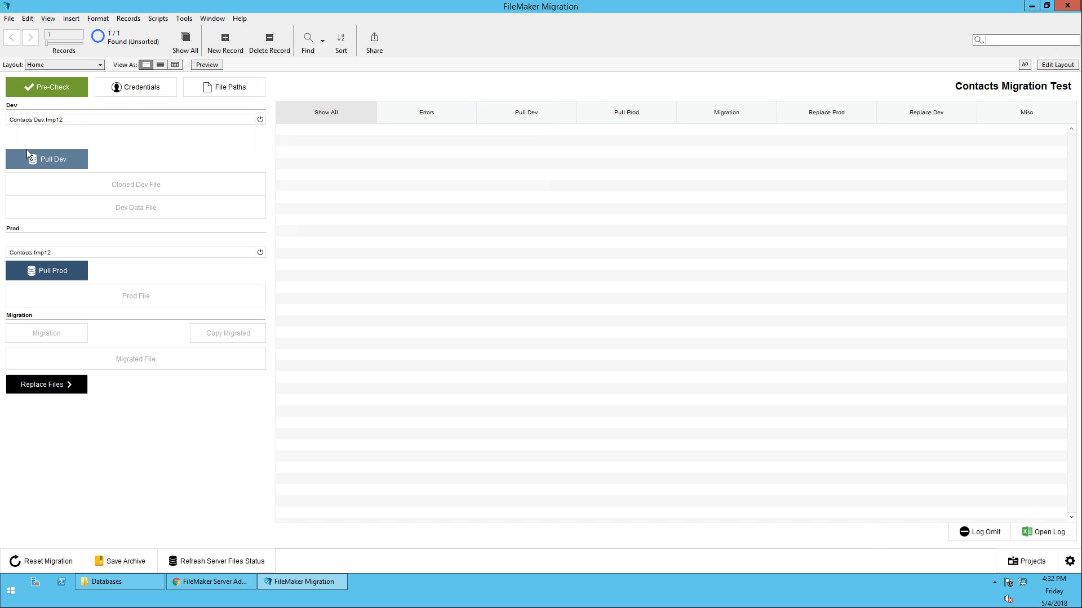
pyautogui.click(40, 83)
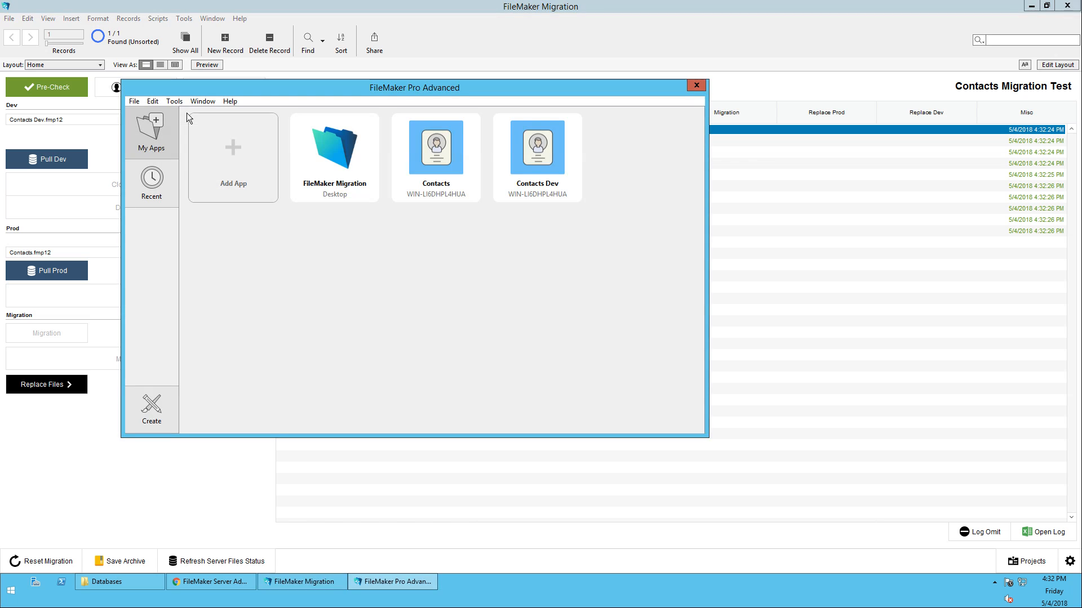
# Open Contacts, browse its contact list and one contact's details, then close it
pyautogui.click(431, 155)
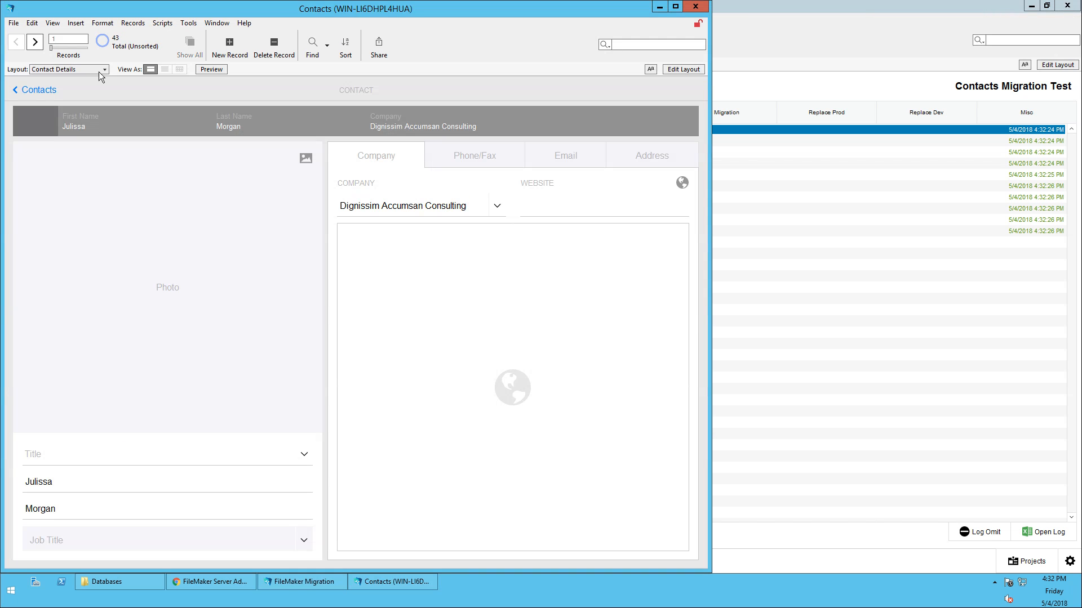
pyautogui.click(29, 90)
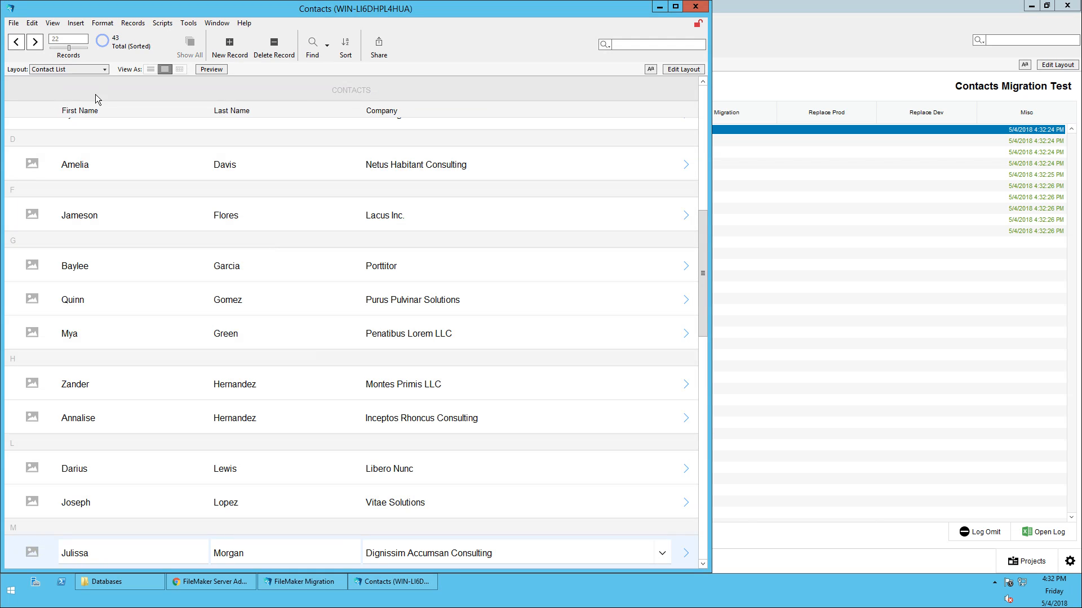
pyautogui.click(83, 164)
pyautogui.click(41, 169)
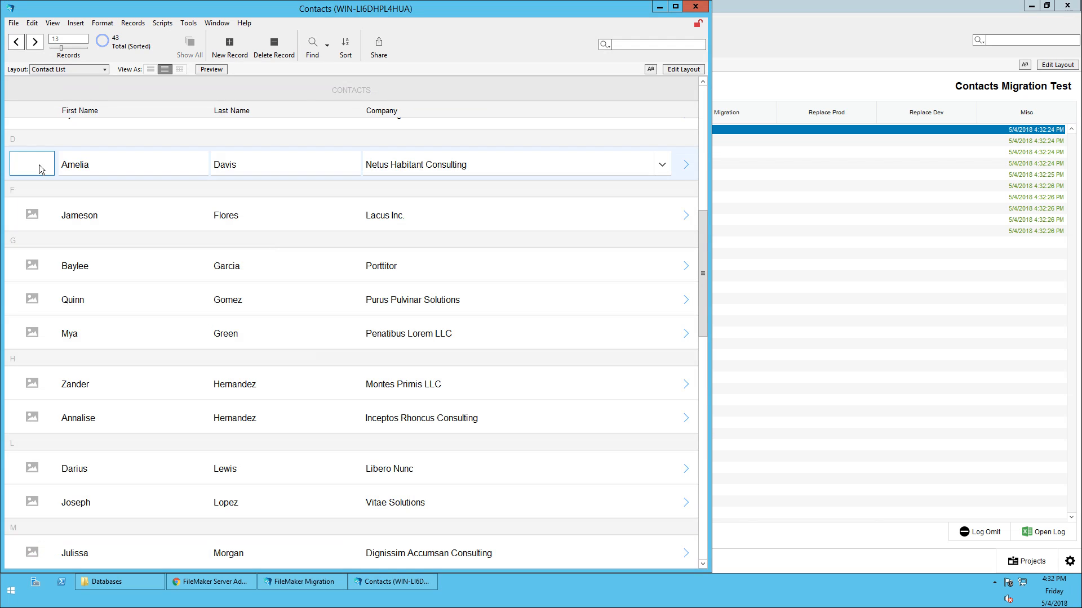
pyautogui.click(685, 165)
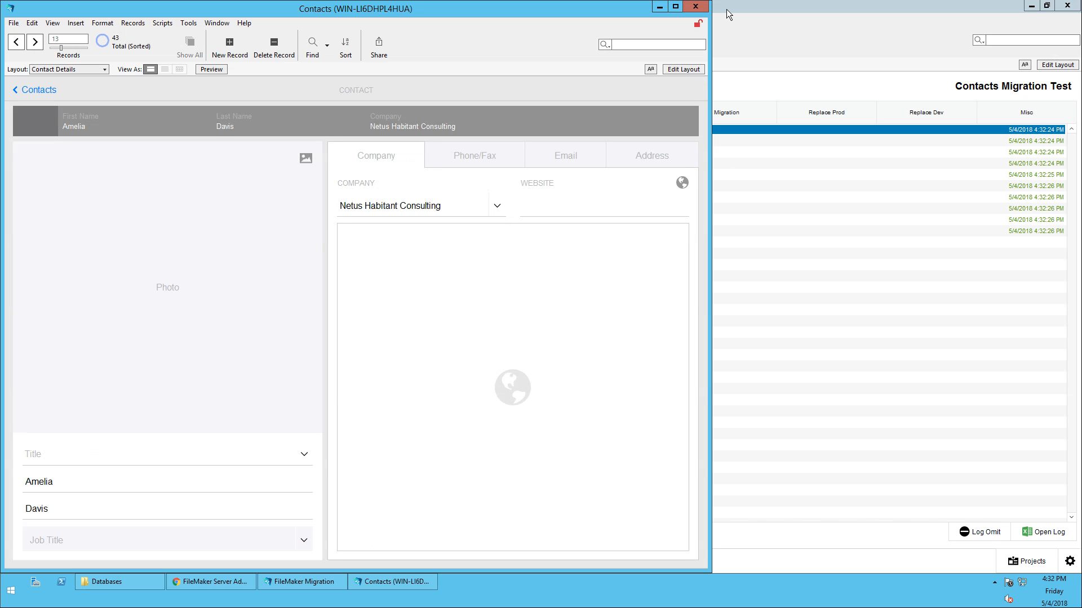
pyautogui.click(701, 8)
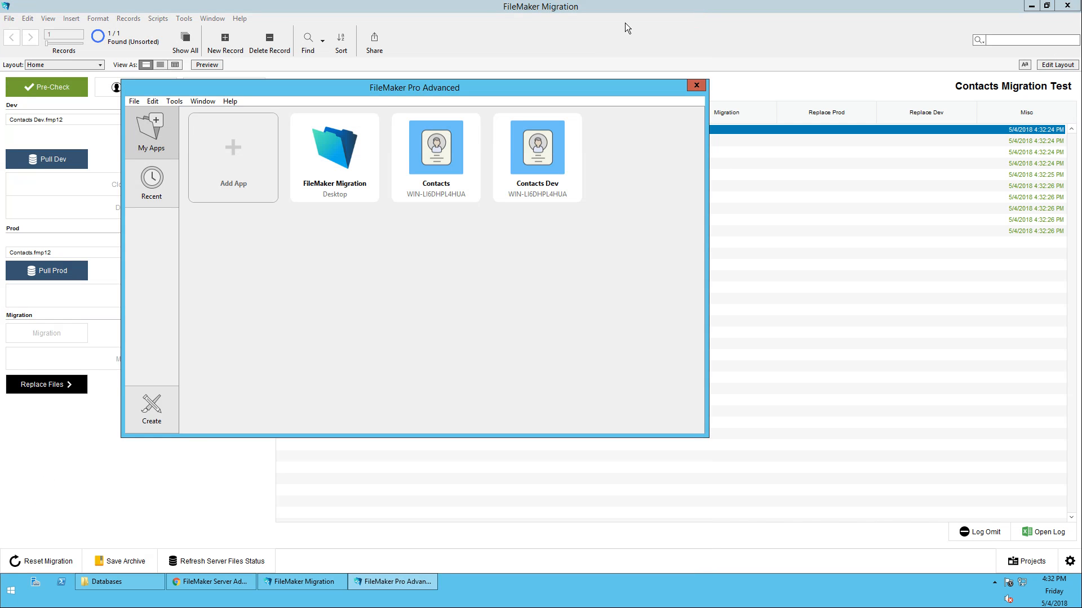
# Open Contacts Dev and add three empty records to its Contact List
pyautogui.doubleClick(525, 147)
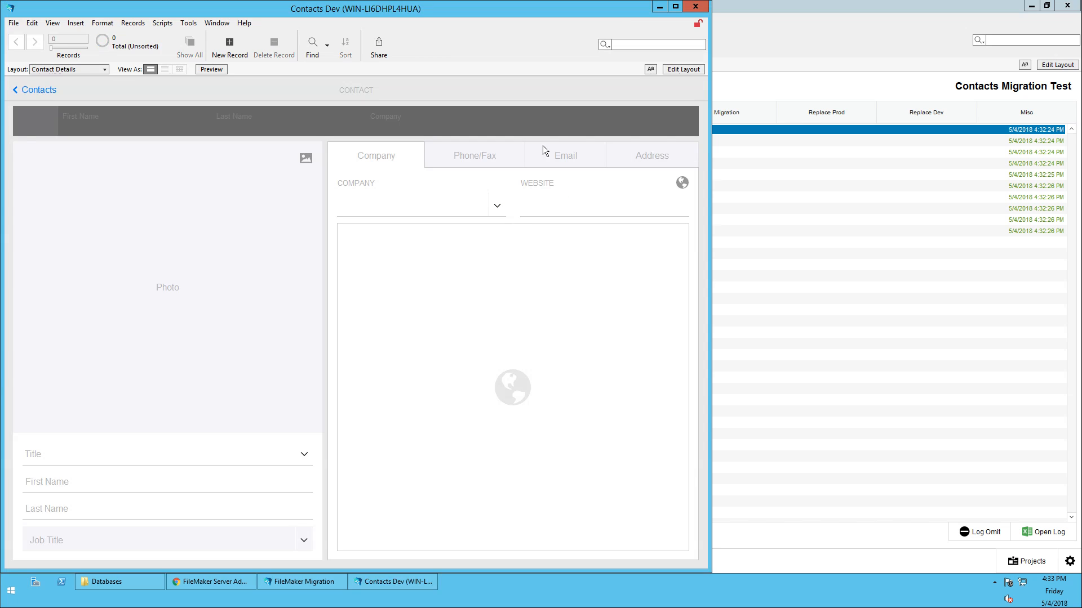
pyautogui.click(33, 91)
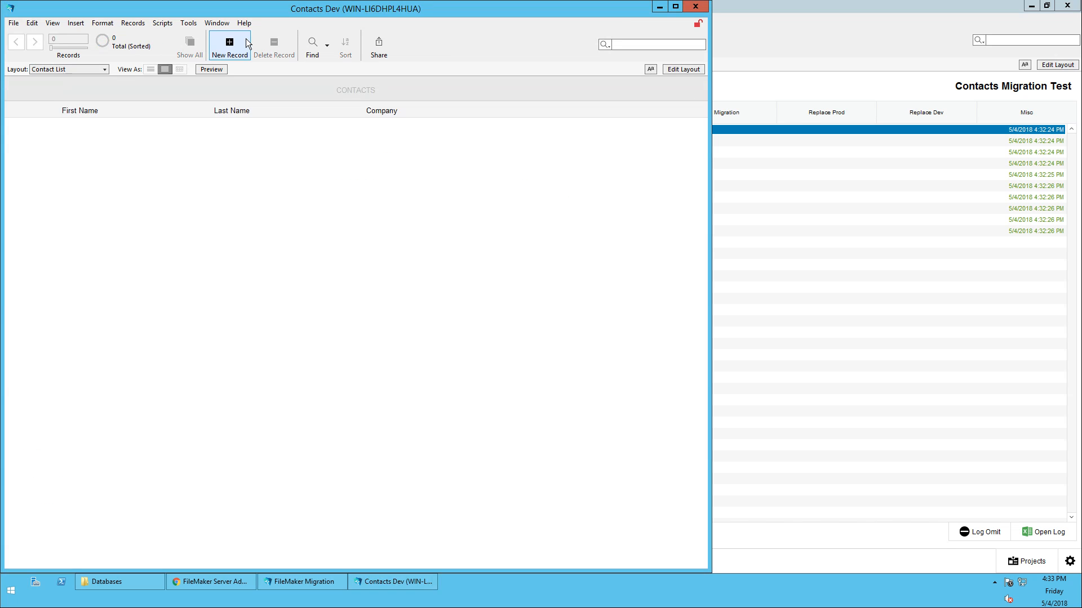
pyautogui.click(232, 44)
pyautogui.doubleClick(232, 44)
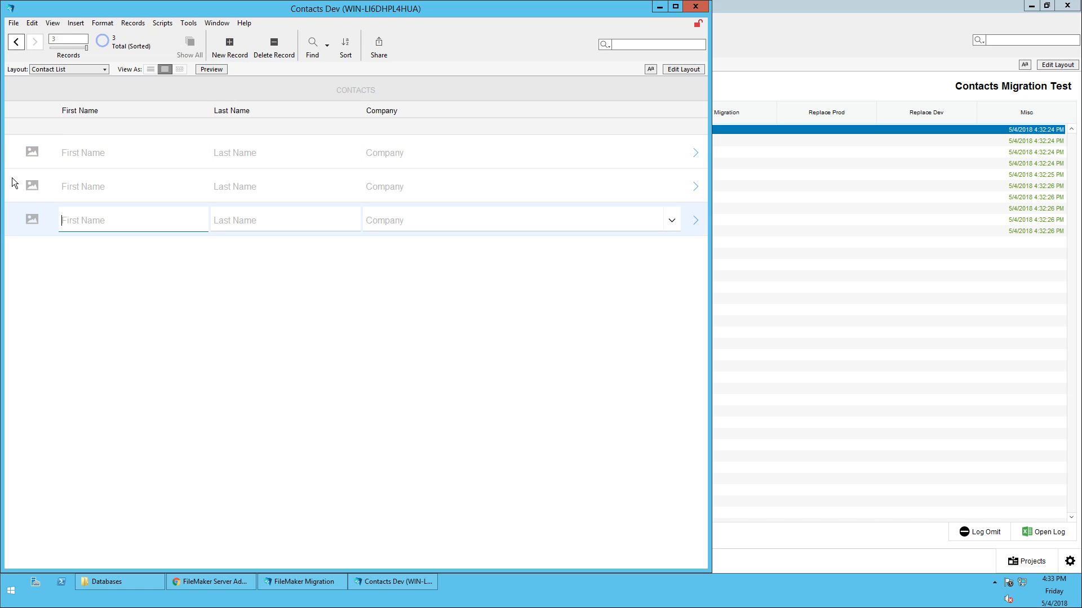
# Open the first record's Contact Details layout in Layout mode and select the CONTACT heading
pyautogui.click(695, 150)
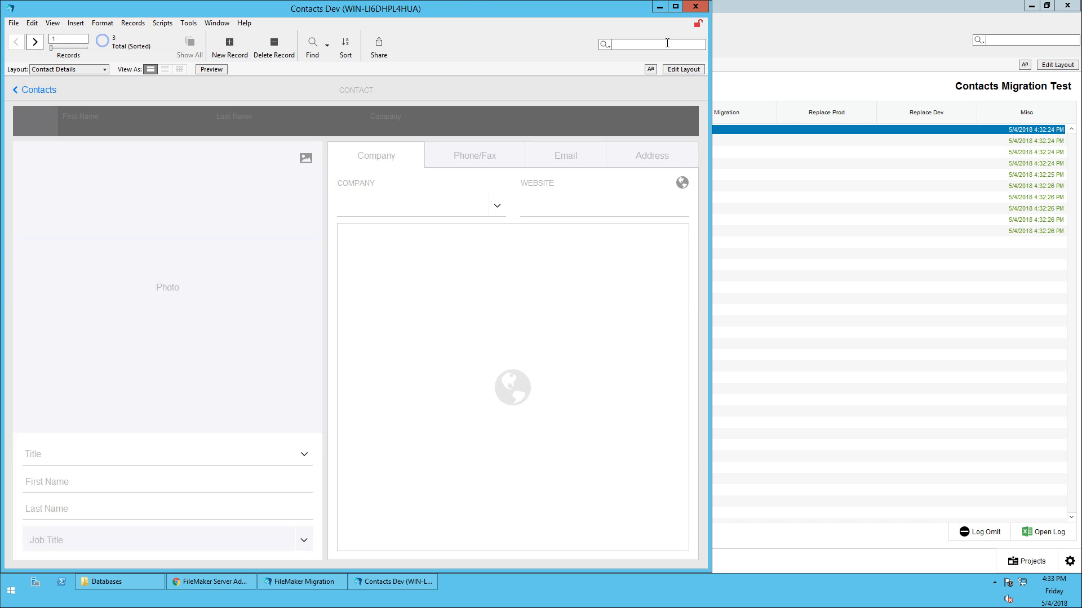
pyautogui.click(682, 70)
pyautogui.click(302, 88)
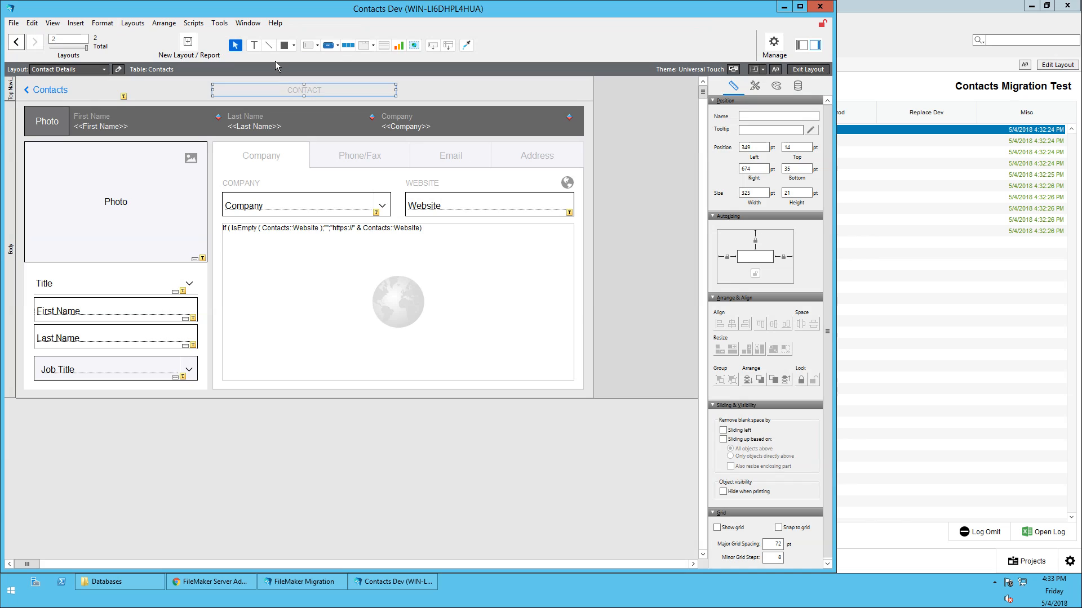
pyautogui.click(776, 69)
pyautogui.click(311, 106)
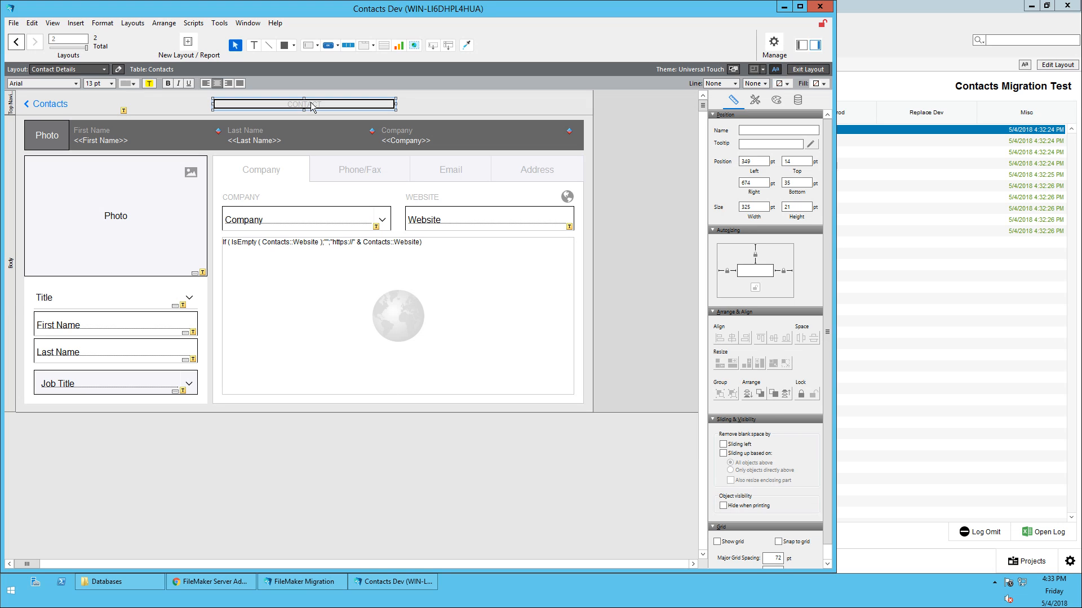
# Make the CONTACT heading bold, red and 18 pt, save the layout and close Contacts Dev
pyautogui.click(167, 83)
pyautogui.click(129, 84)
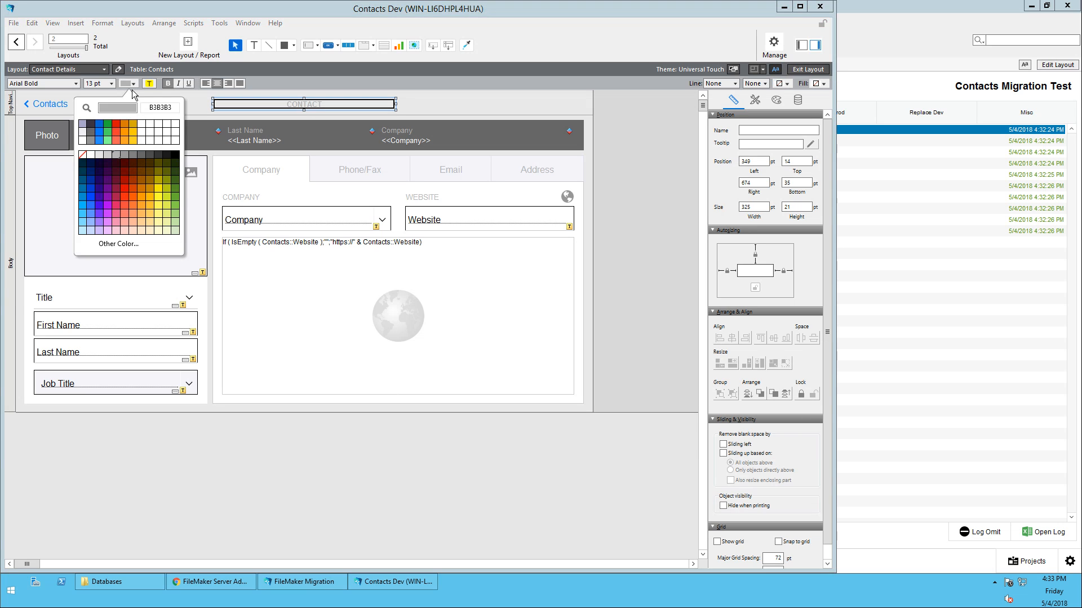
pyautogui.click(118, 126)
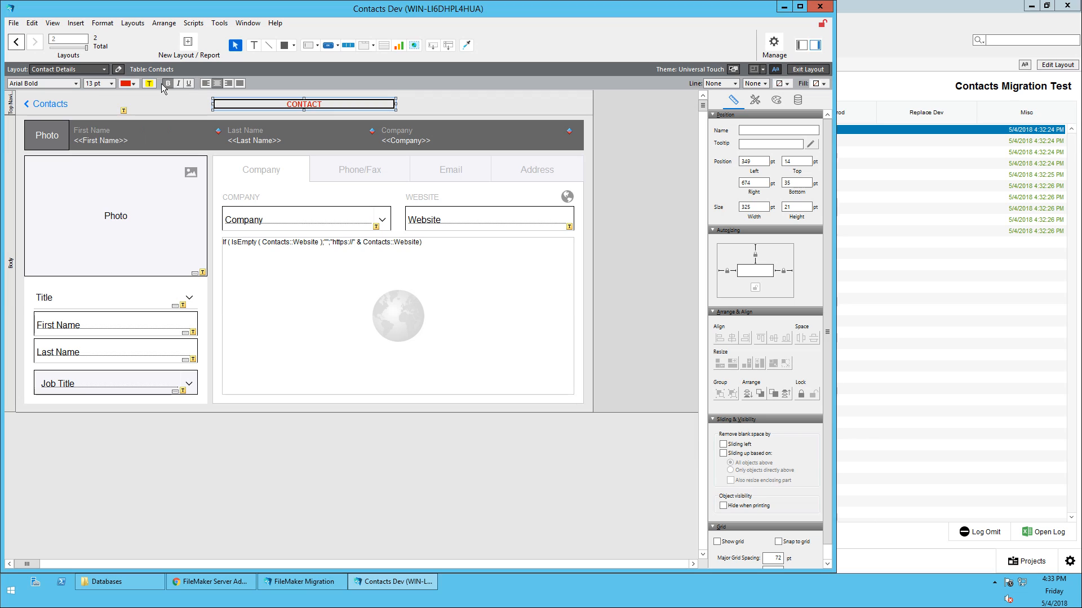
pyautogui.click(106, 84)
pyautogui.click(101, 186)
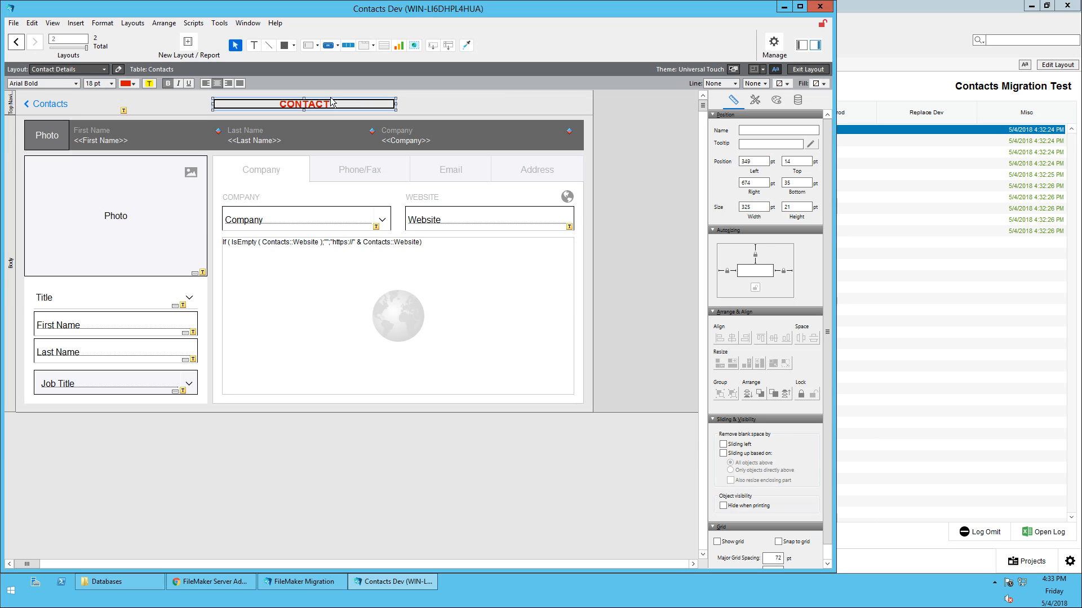
pyautogui.click(631, 109)
pyautogui.hotkey('ctrl', 'b')
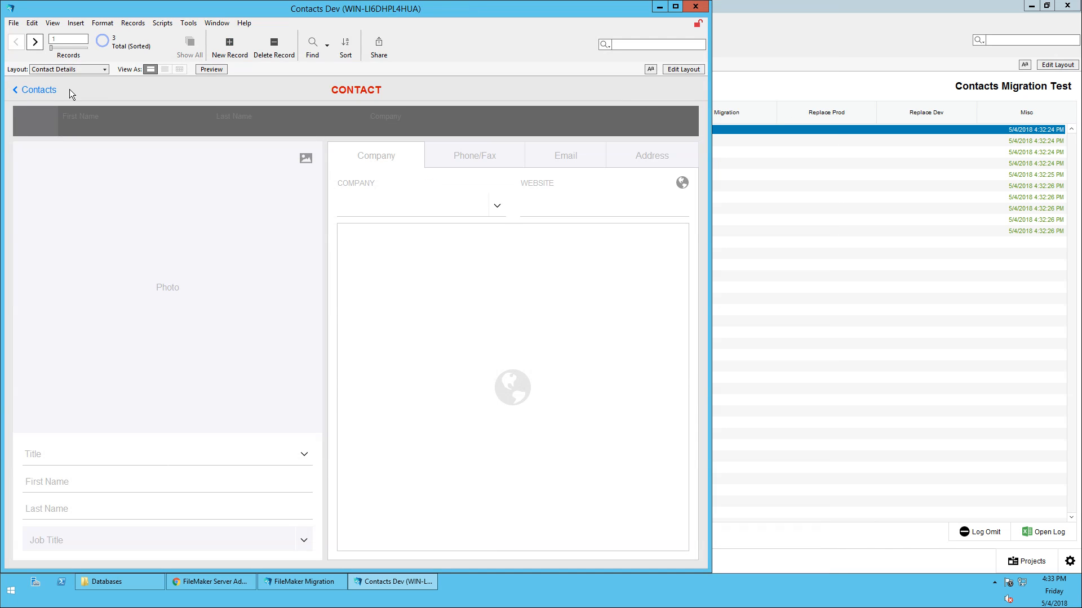
pyautogui.hotkey('ctrl', 'w')
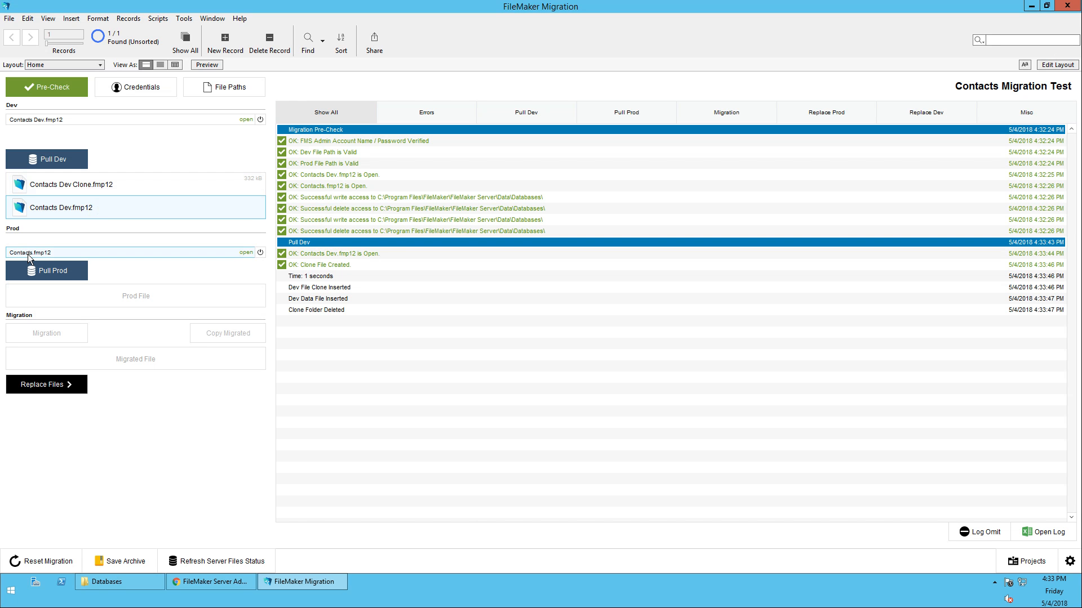
pyautogui.click(289, 580)
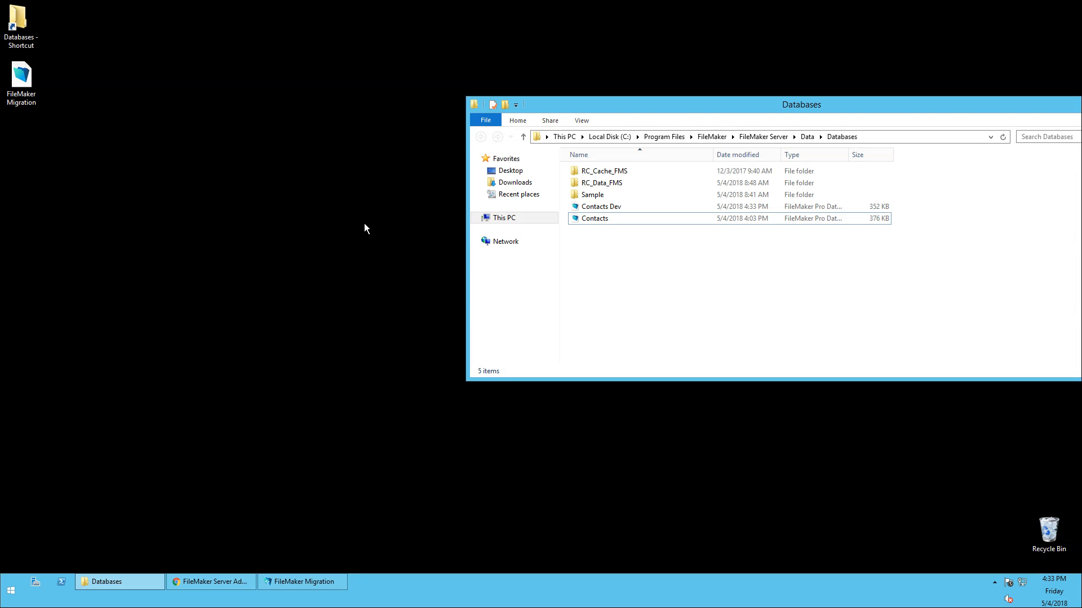
pyautogui.click(294, 581)
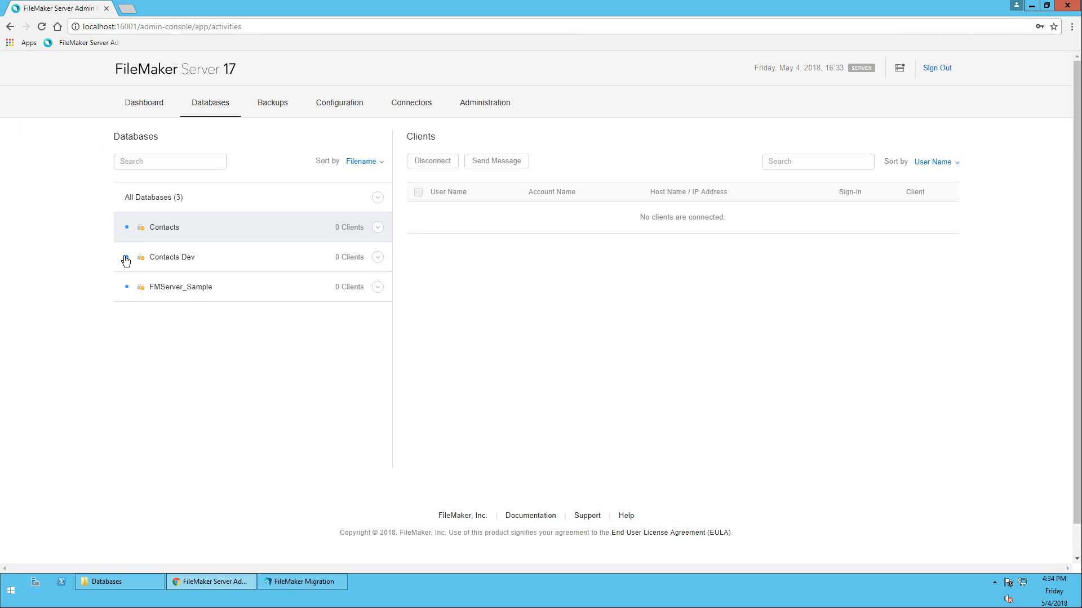
pyautogui.click(273, 584)
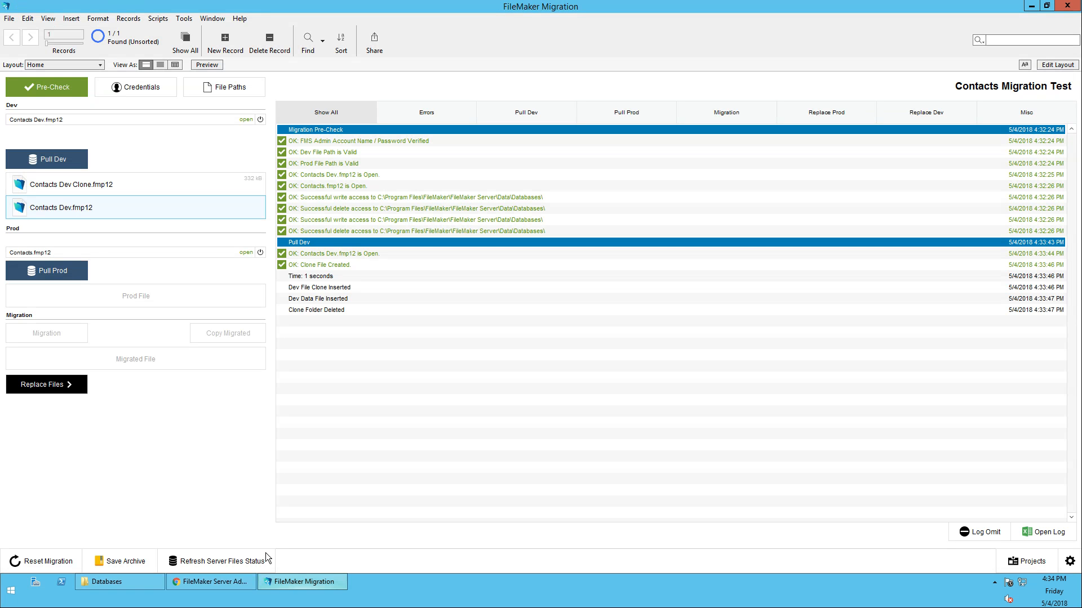
# Pull the production Contacts file, check the hosted databases in the Admin Console, and return to the migration tool
pyautogui.click(39, 270)
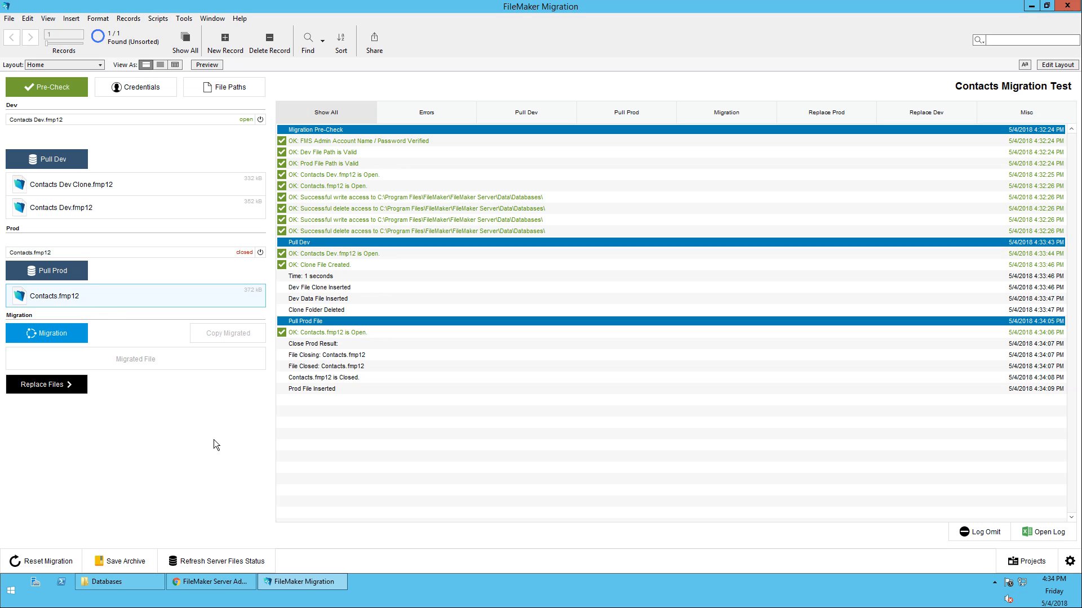
pyautogui.click(203, 581)
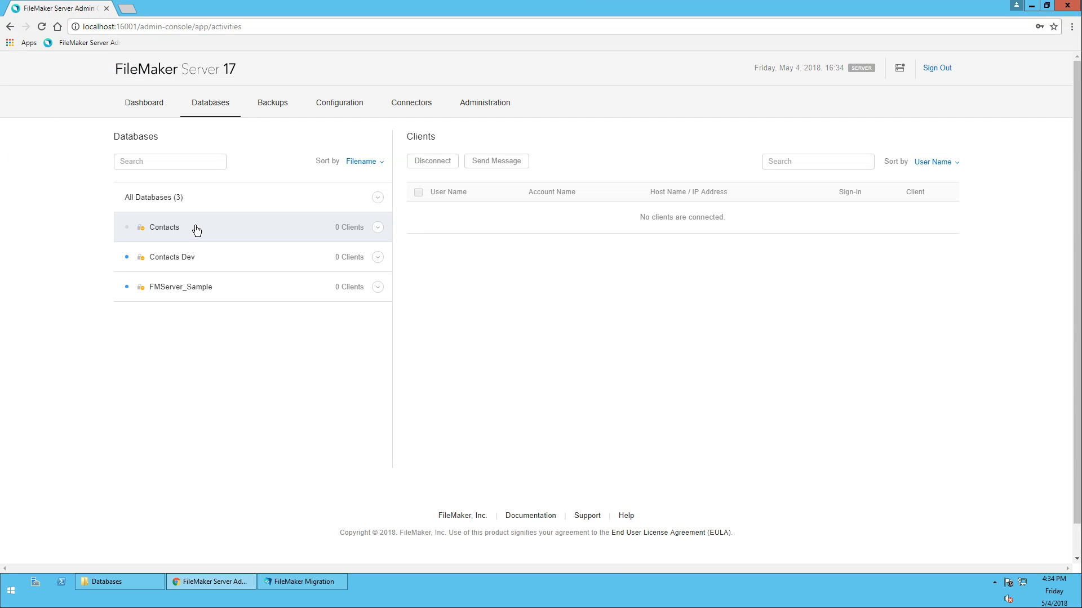
pyautogui.moveTo(235, 580)
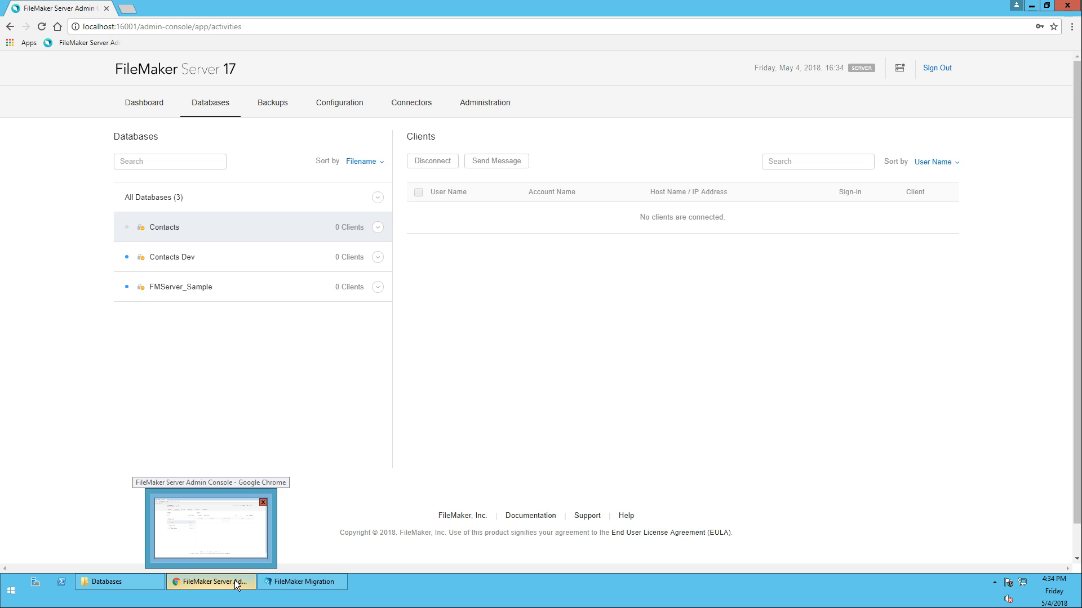
pyautogui.click(275, 580)
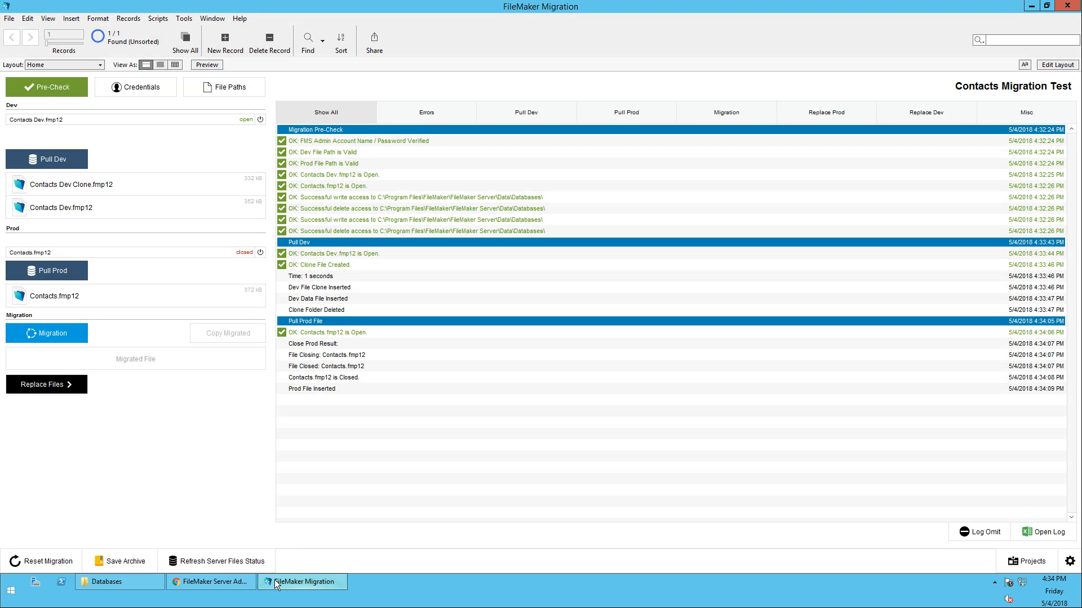
# Run the migration and scroll the log to the summary showing 4 tables and 42 fields migrated
pyautogui.click(43, 333)
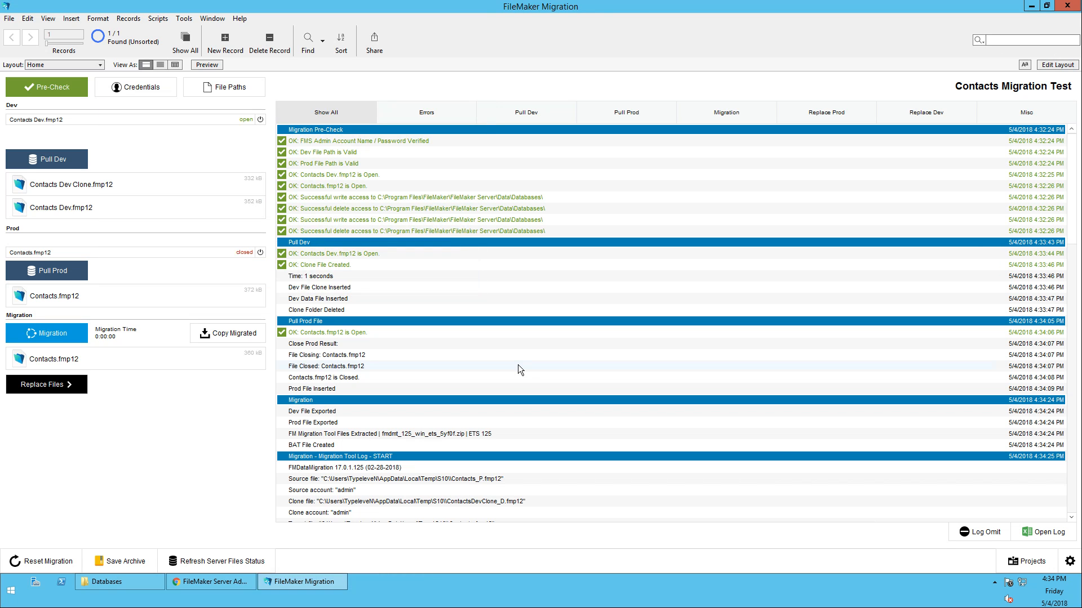
pyautogui.scroll(-20, 388, 238)
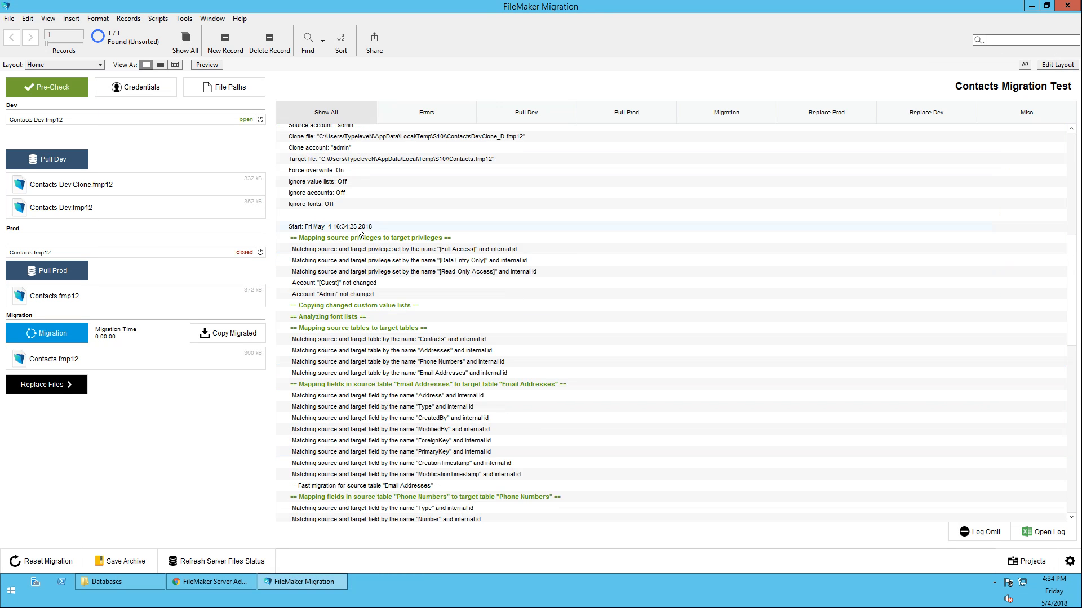
pyautogui.scroll(-12, 359, 236)
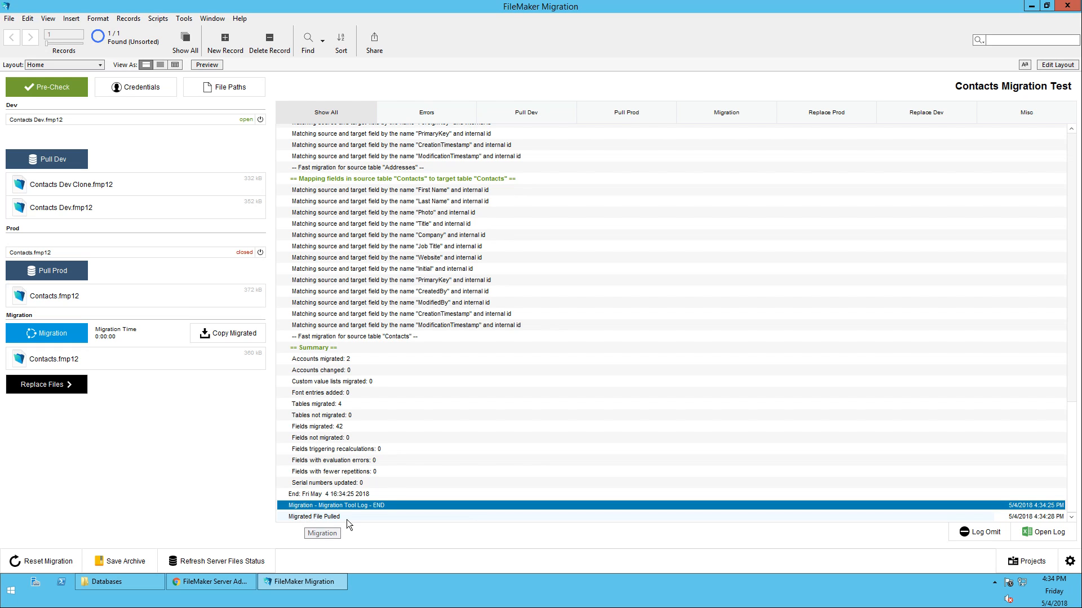
# Replace the production Contacts file with the migrated version, then bring up the Admin Console
pyautogui.click(45, 377)
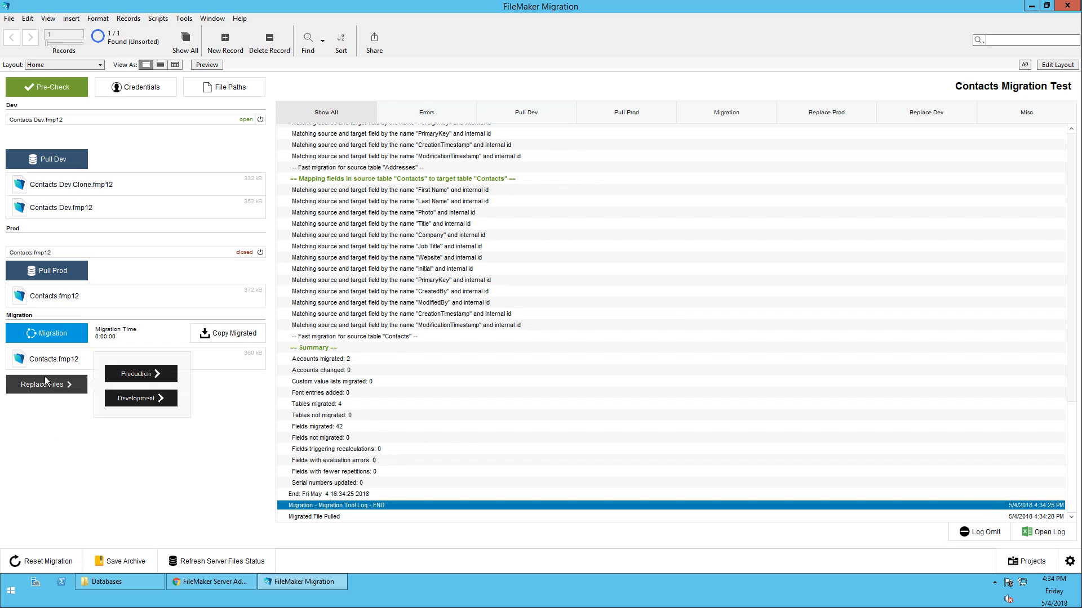
pyautogui.click(154, 373)
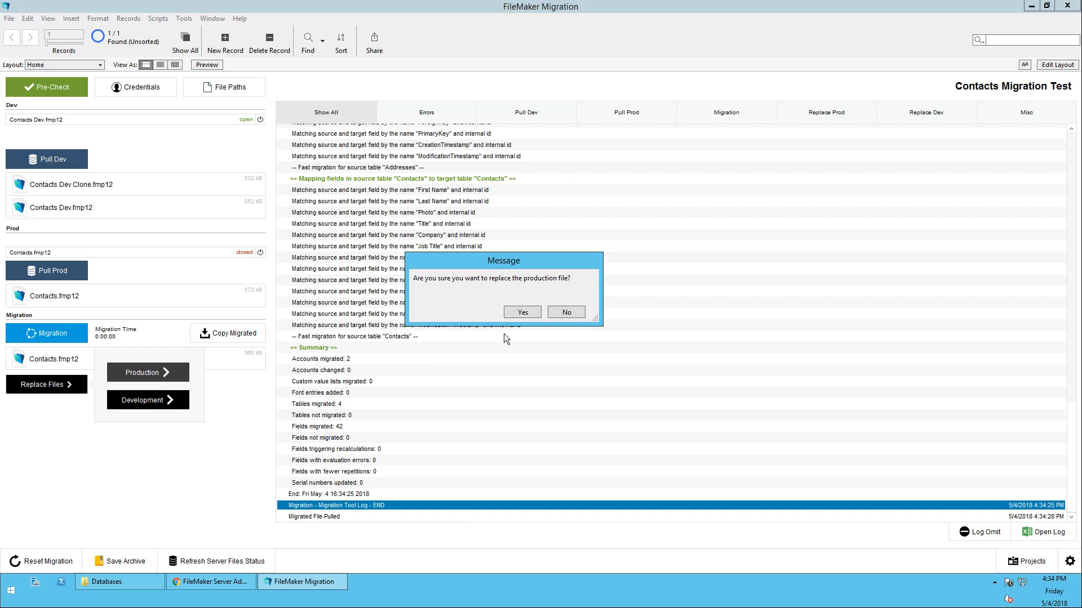
pyautogui.click(519, 313)
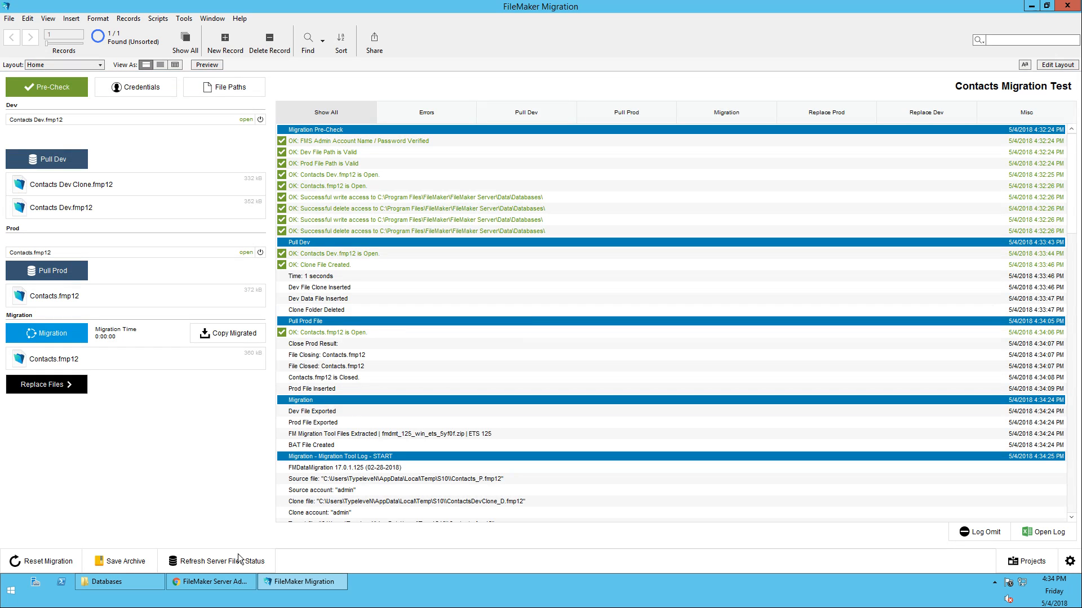
pyautogui.click(232, 580)
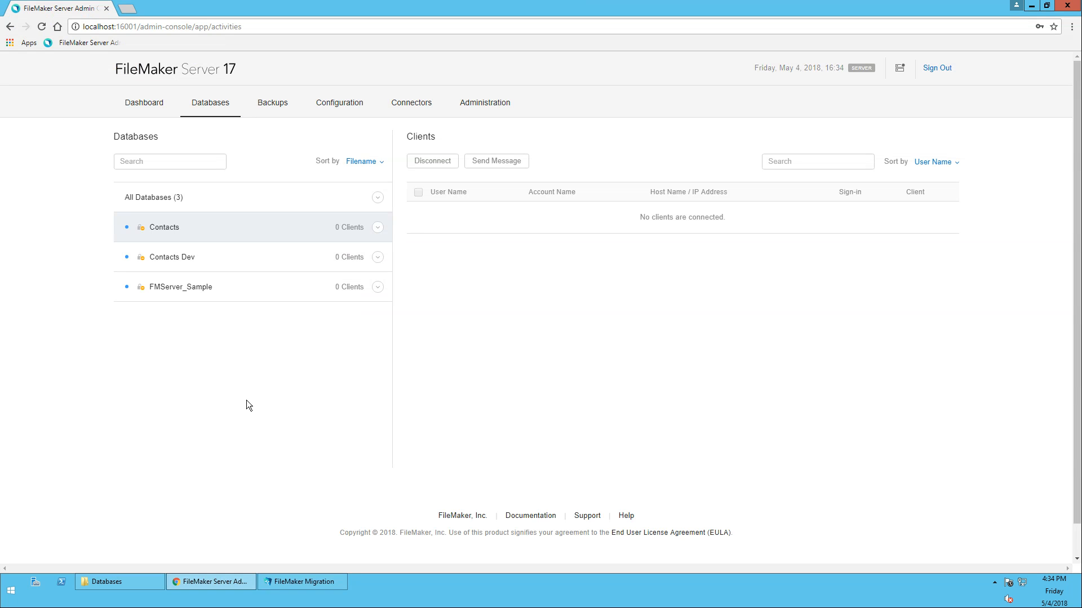
# Open the migrated Contacts file and then Contacts Dev to review them, closing each afterward
pyautogui.click(299, 583)
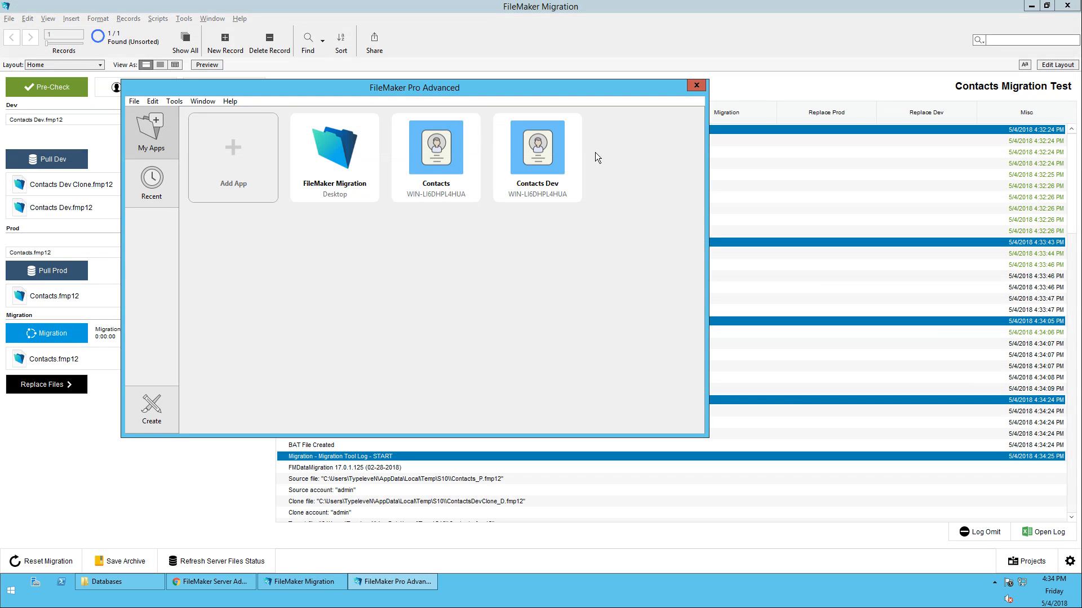
pyautogui.click(437, 160)
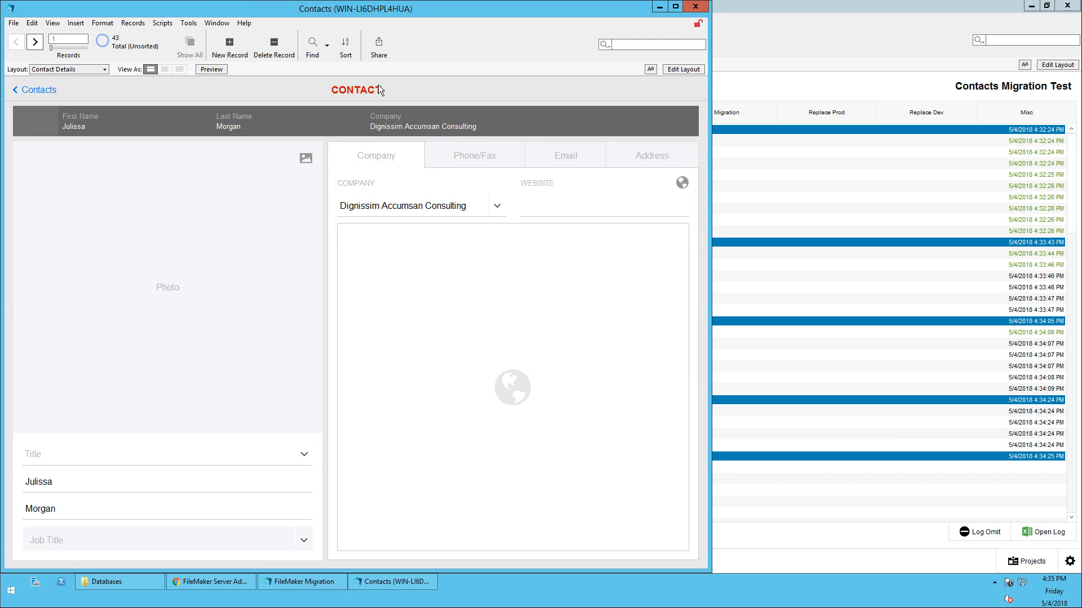
pyautogui.click(696, 7)
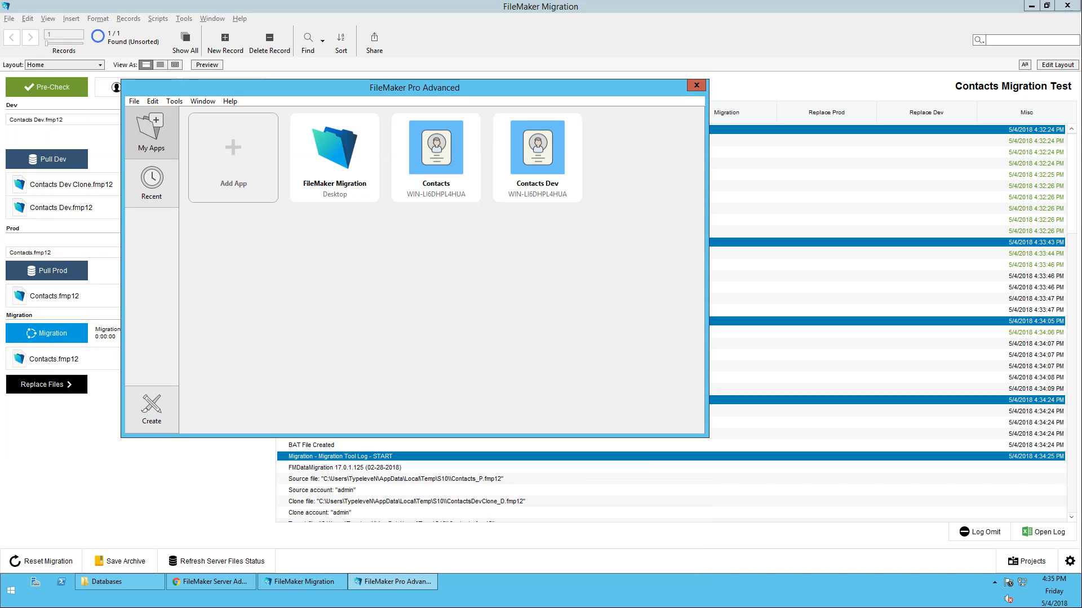
pyautogui.doubleClick(527, 150)
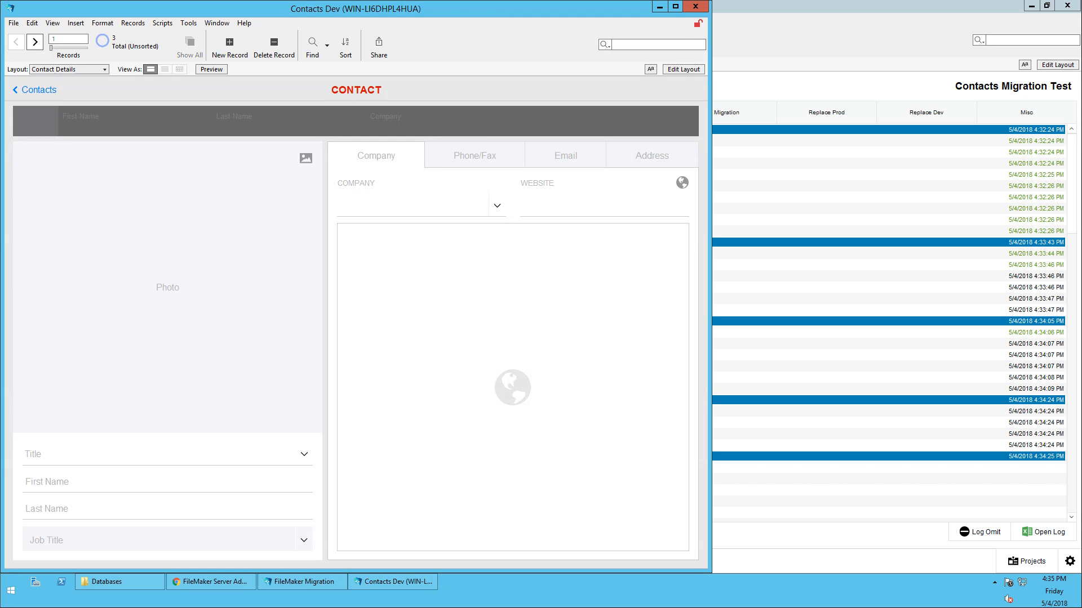
pyautogui.click(694, 10)
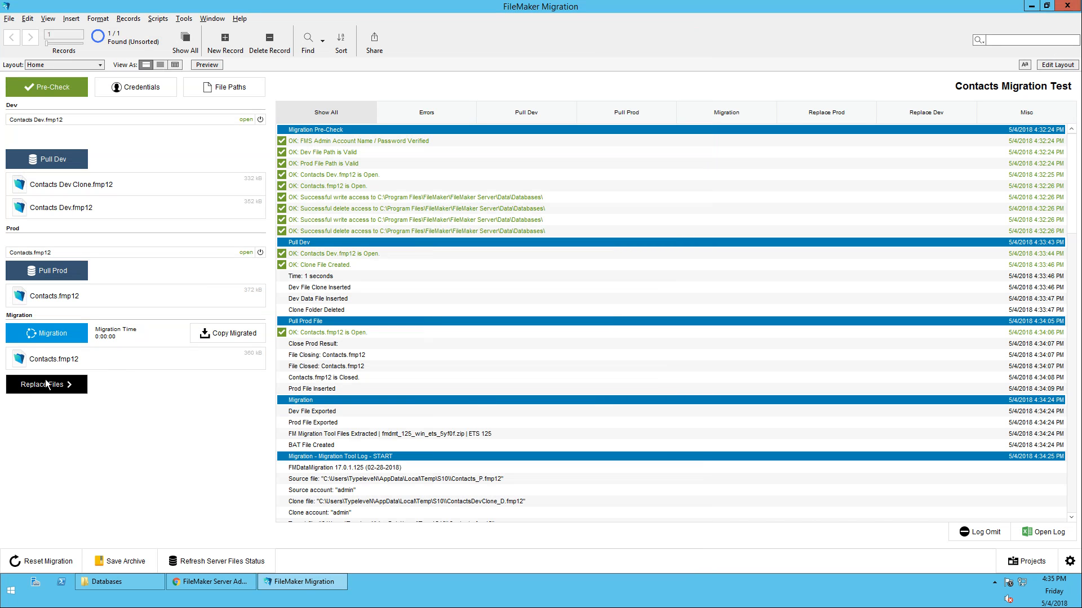
# Replace the Contacts Dev development file with the migrated version, confirming with Yes
pyautogui.click(73, 388)
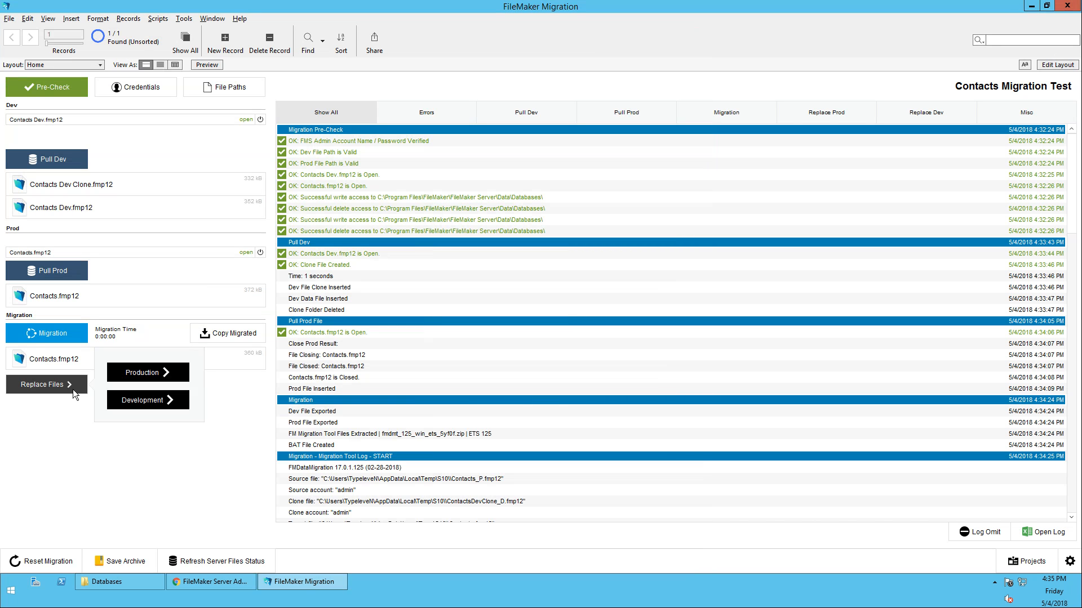
pyautogui.click(157, 399)
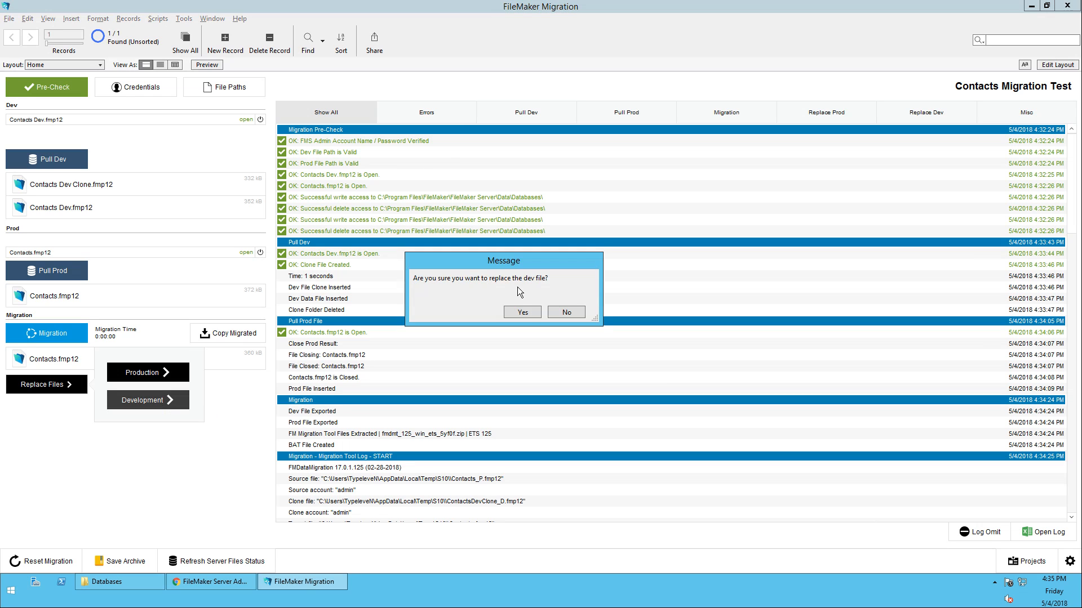
pyautogui.click(523, 312)
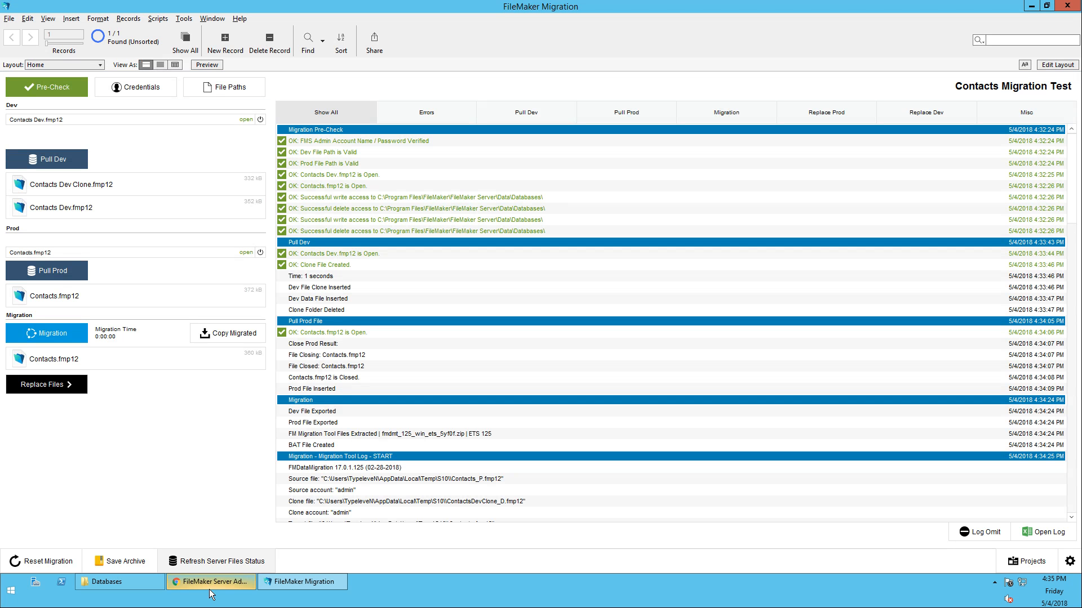
# Reload the Admin Console database list to confirm Contacts and Contacts Dev are hosted
pyautogui.click(204, 585)
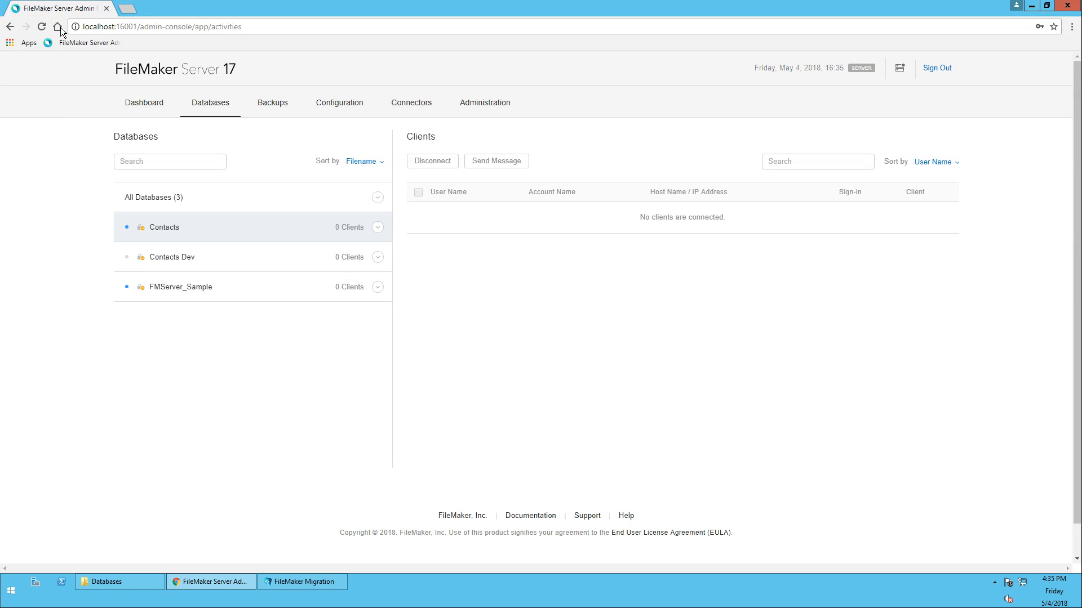
pyautogui.click(43, 27)
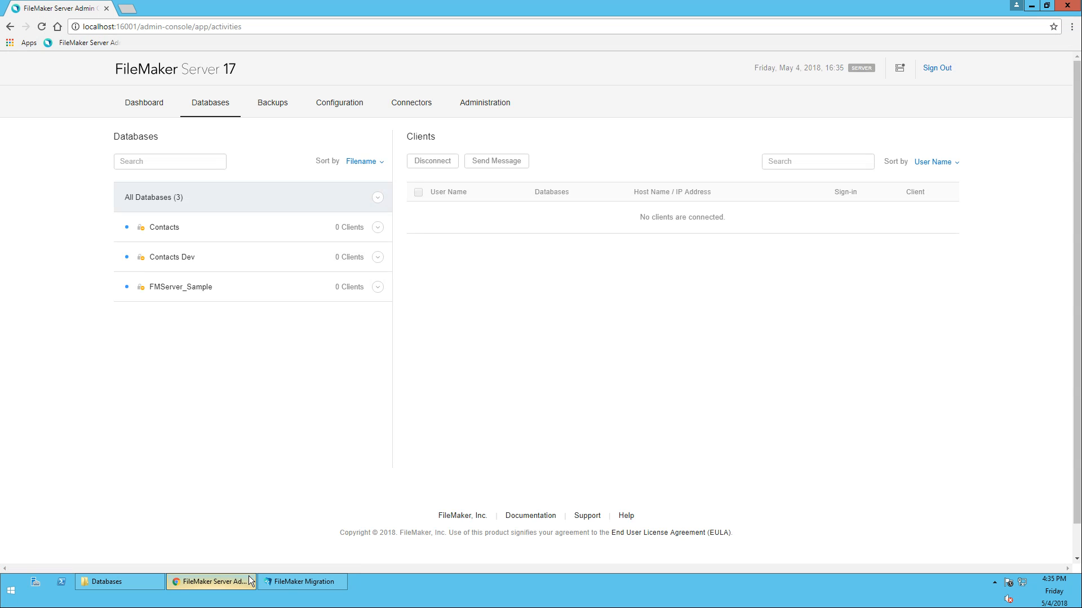
pyautogui.click(284, 582)
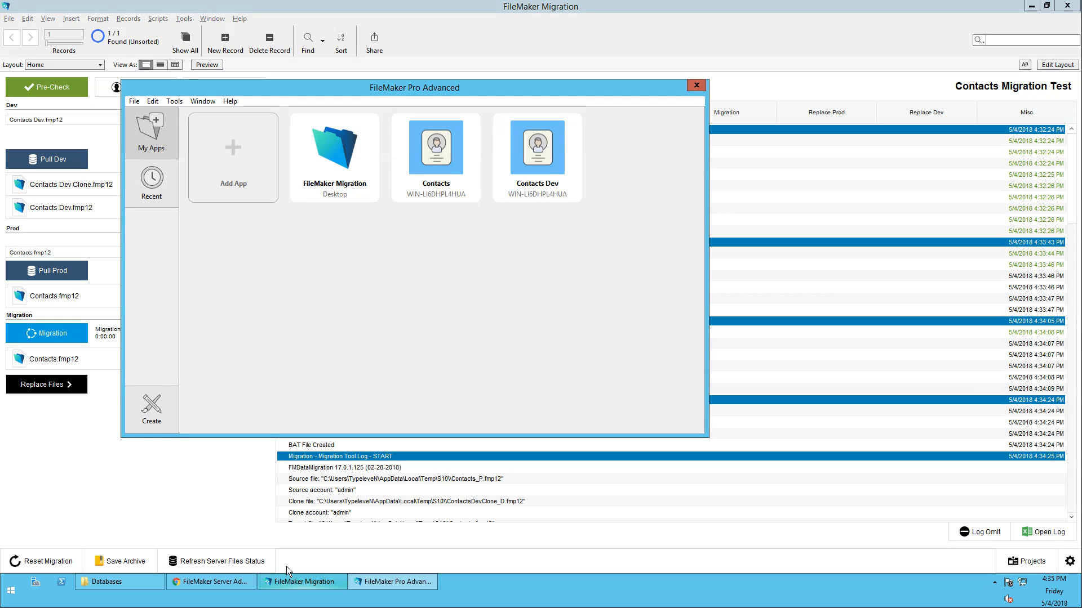
# Compare Contacts Dev with Contacts side by side, close both, and save the migration archive
pyautogui.doubleClick(551, 200)
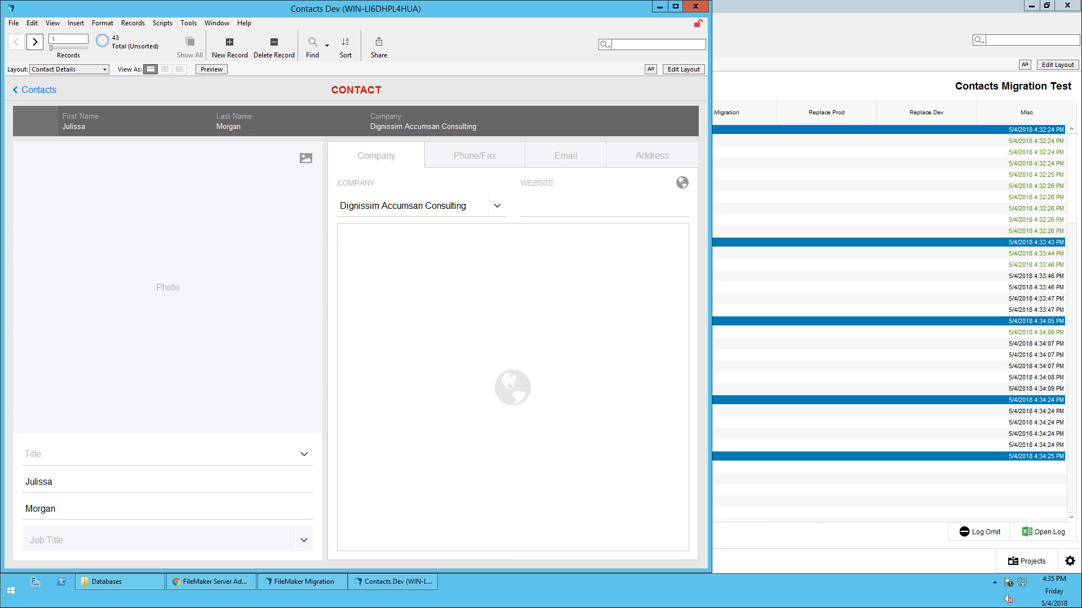
pyautogui.hotkey('ctrl', 'o')
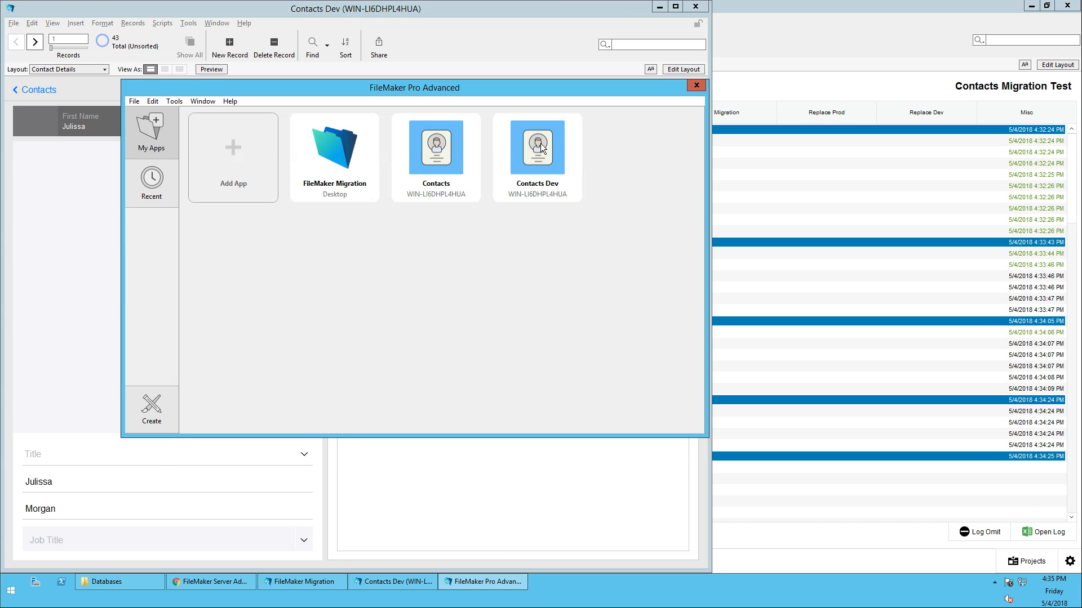
pyautogui.doubleClick(451, 147)
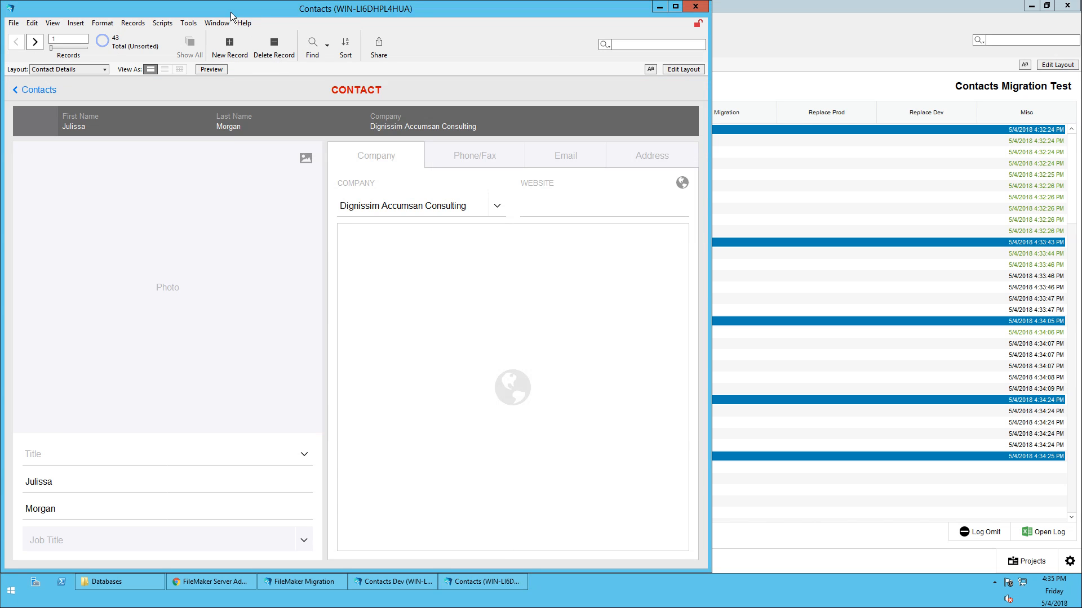
pyautogui.moveTo(231, 12); pyautogui.dragTo(546, 181)
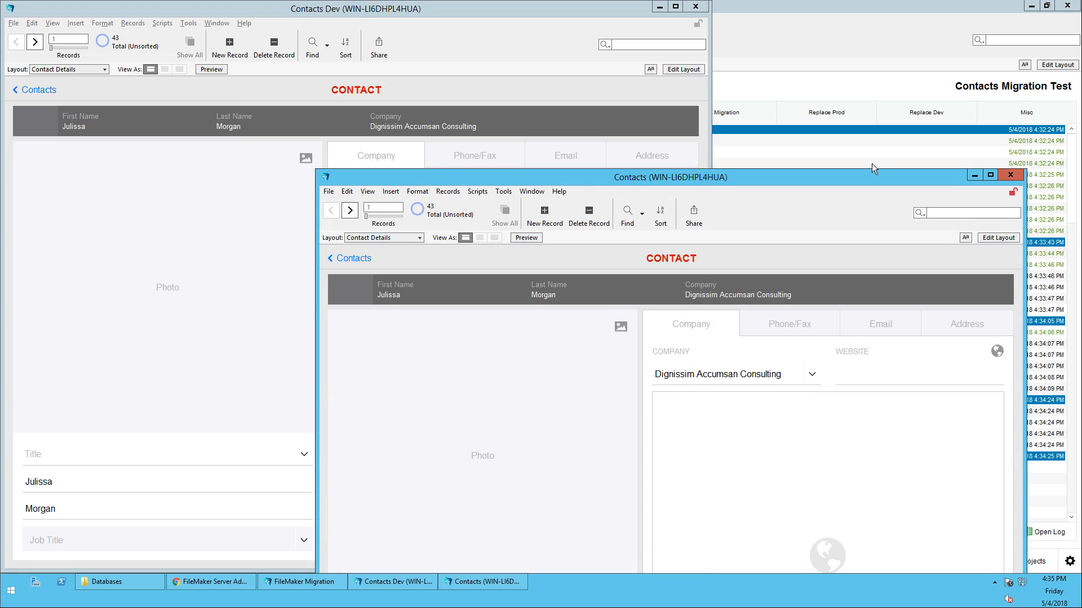
pyautogui.click(1010, 175)
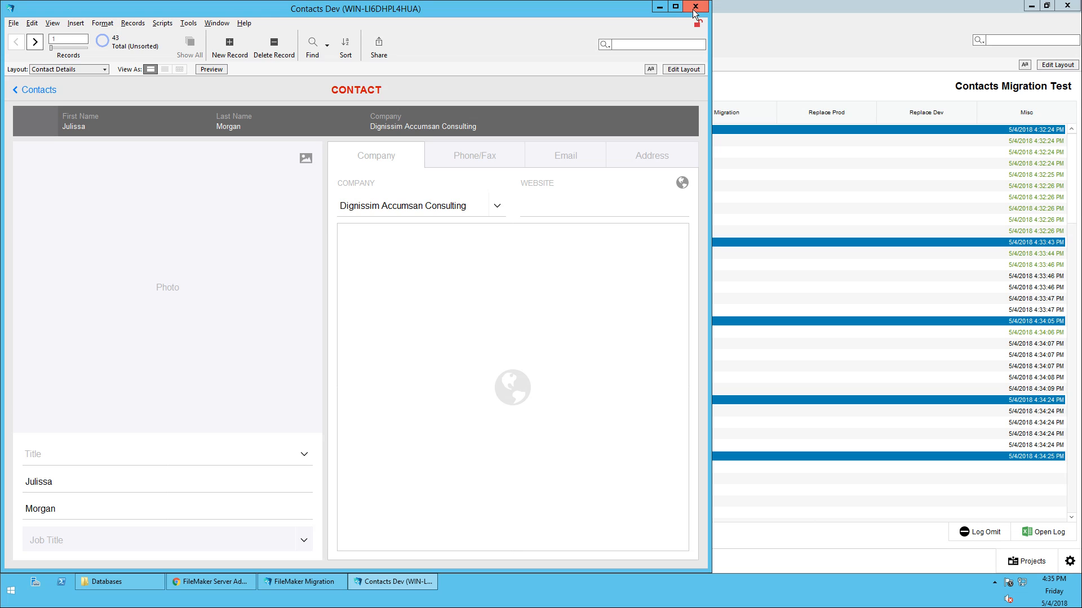
pyautogui.click(694, 9)
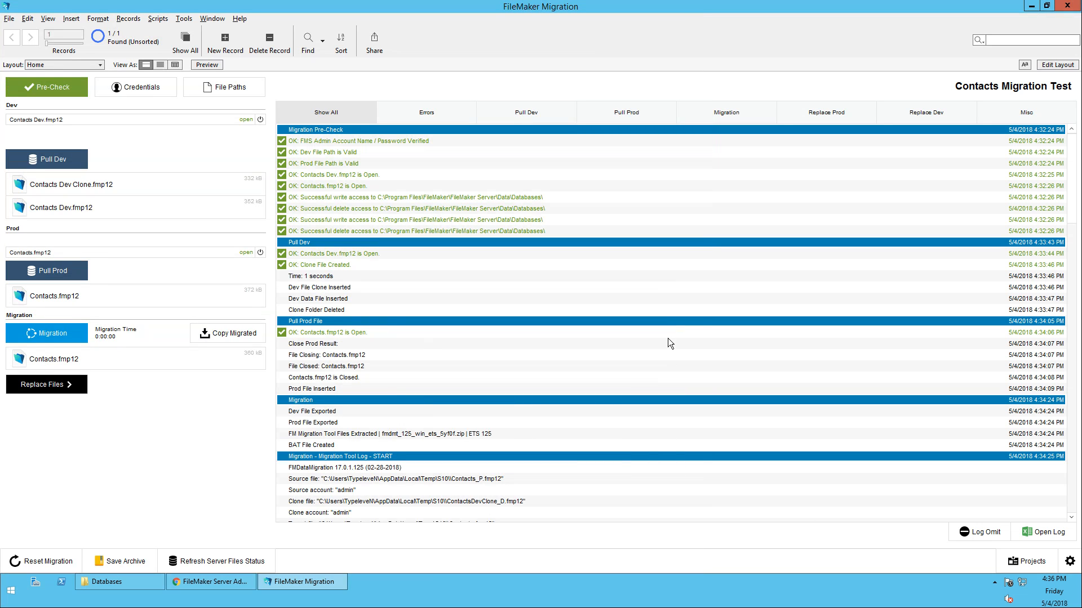
pyautogui.click(106, 562)
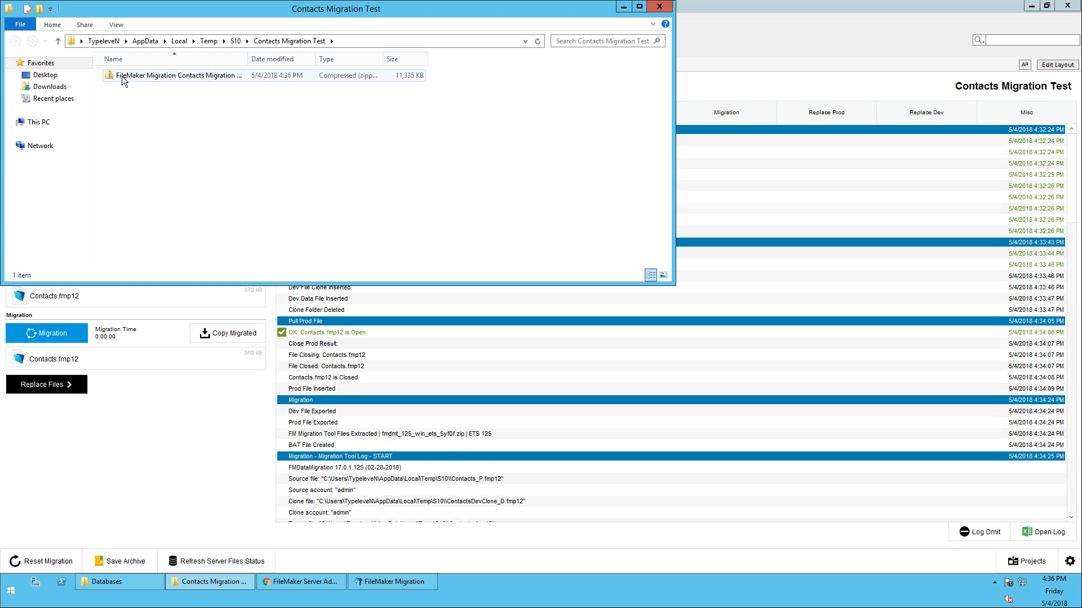
# Check the 11,335 KB archive zip in the Contacts Migration Test folder, then close it
pyautogui.moveTo(153, 15); pyautogui.dragTo(663, 155)
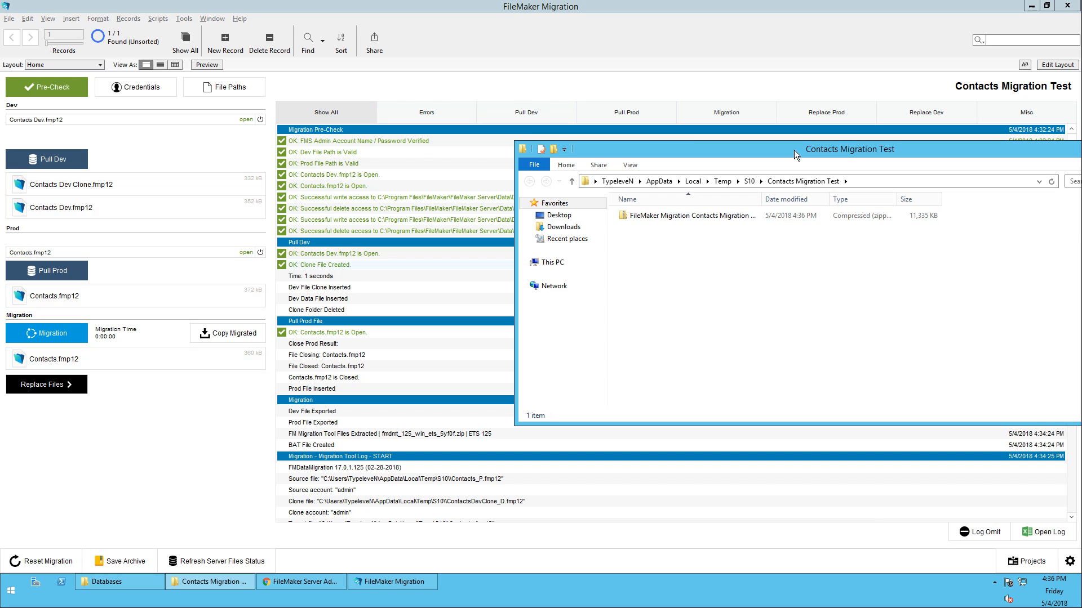
pyautogui.moveTo(794, 149); pyautogui.dragTo(410, 150)
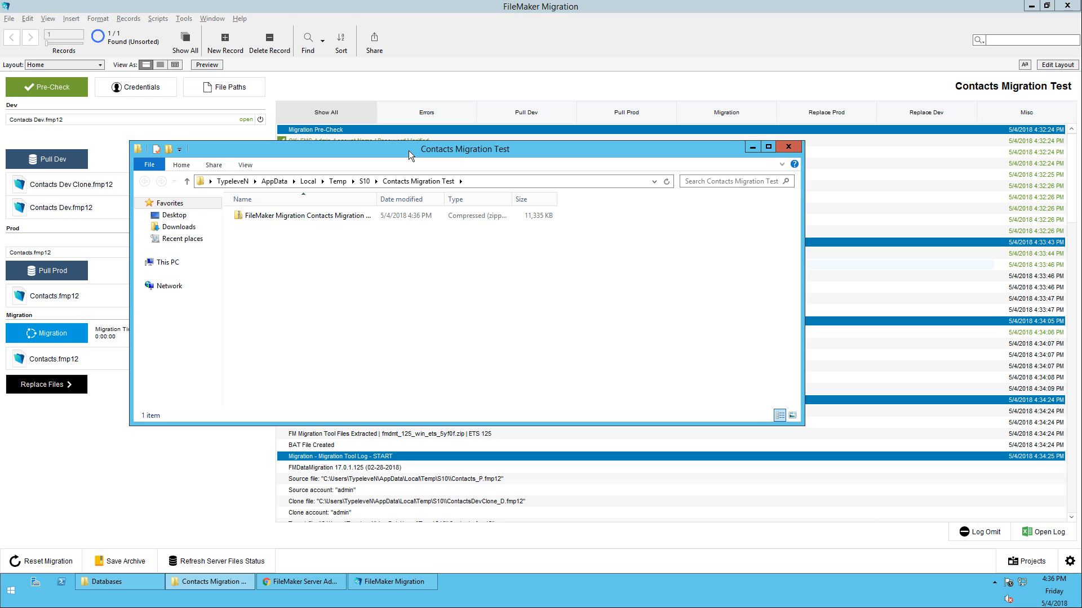
pyautogui.click(790, 147)
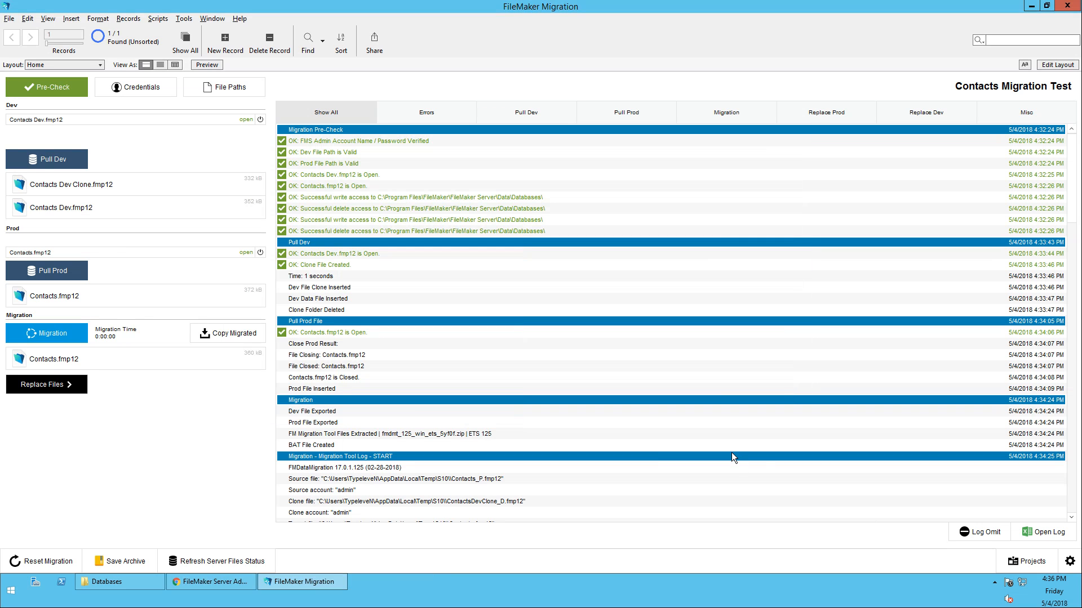